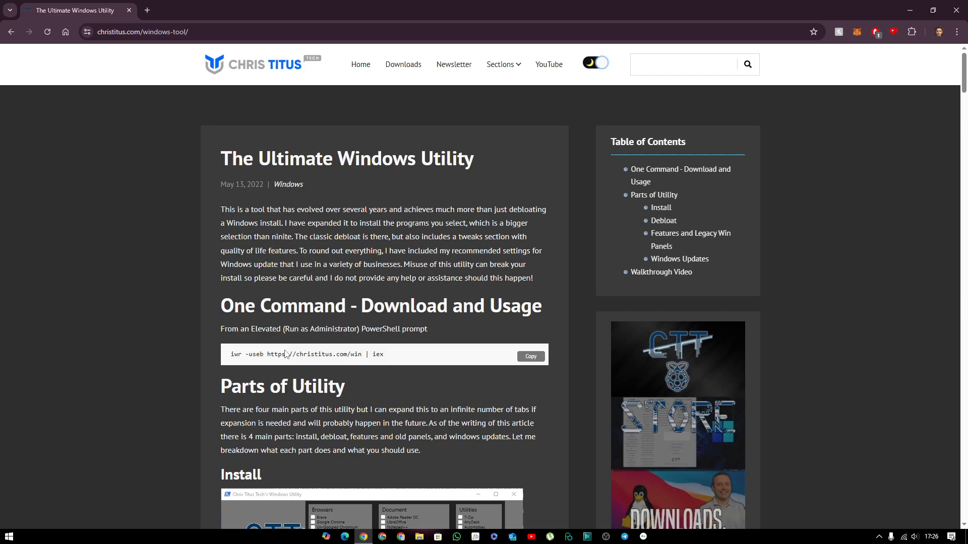
Copy the one-line download command from the page and launch Windows PowerShell (x86) as administrator.
click(530, 356)
key(alt+space)
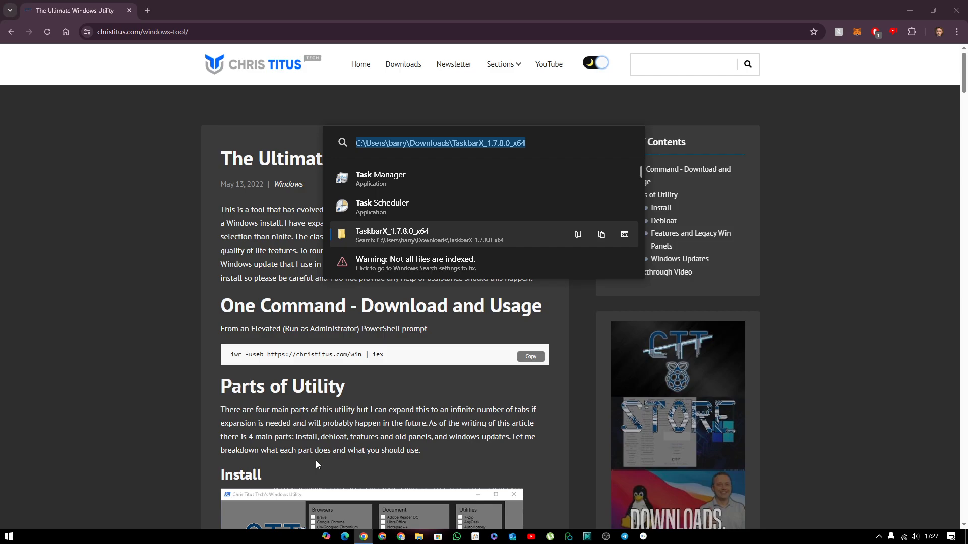
text(poe)
key(BackSpace)
text(w)
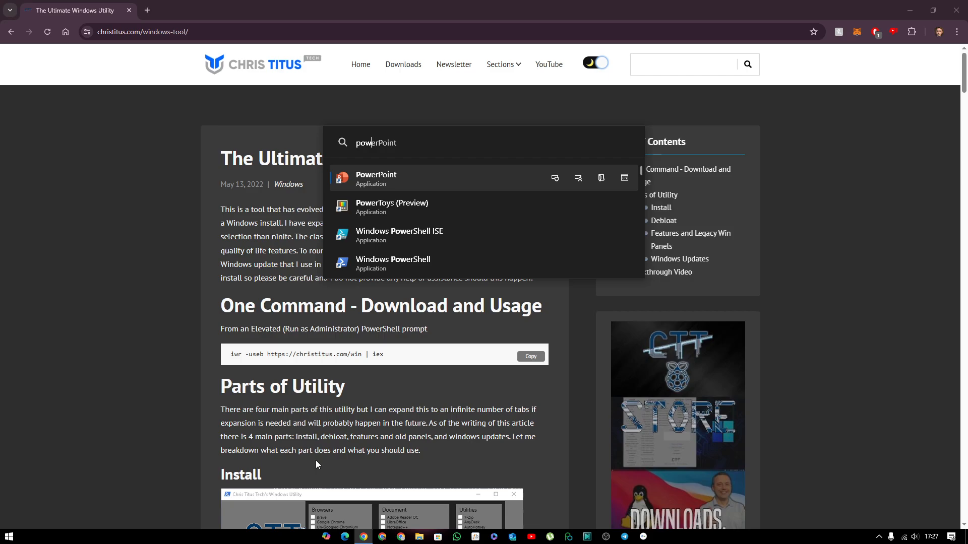
text(er)
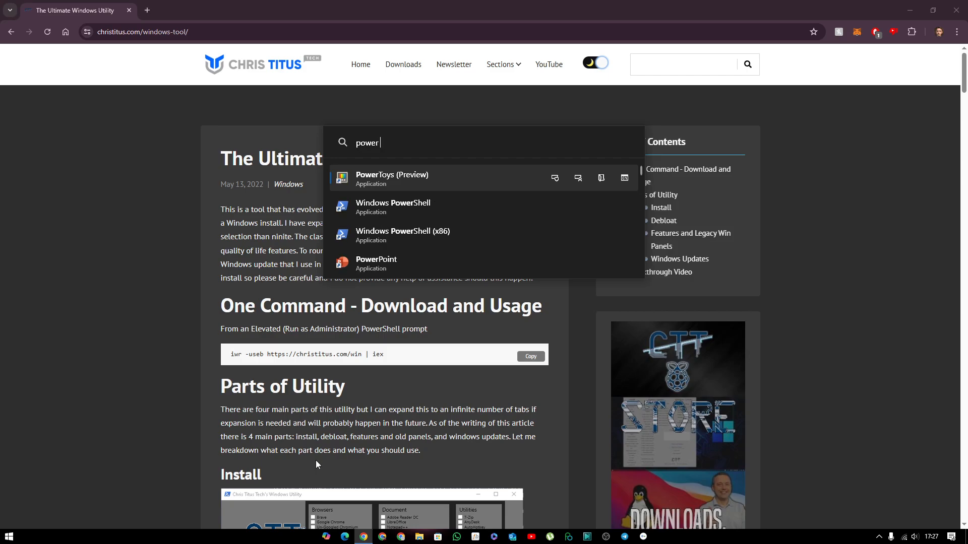
text( sh)
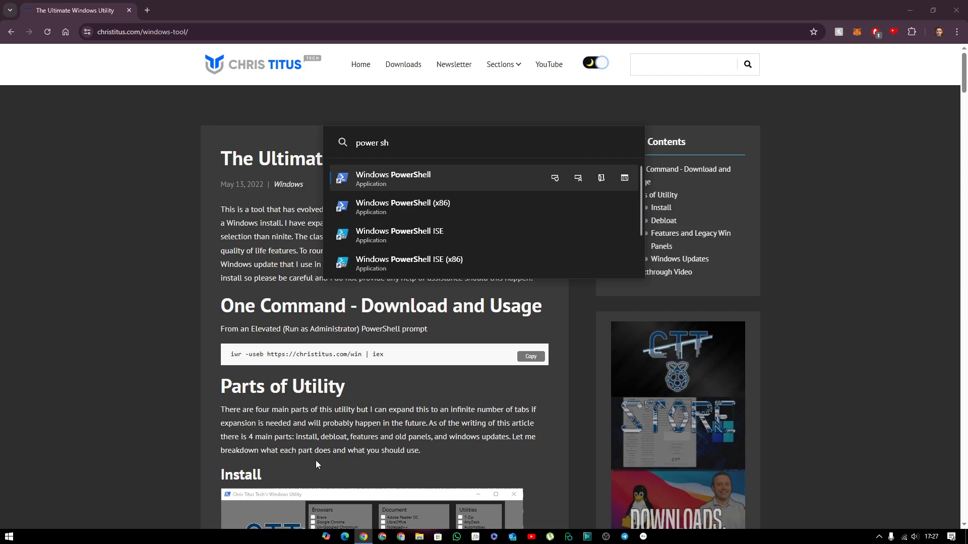
text(ell)
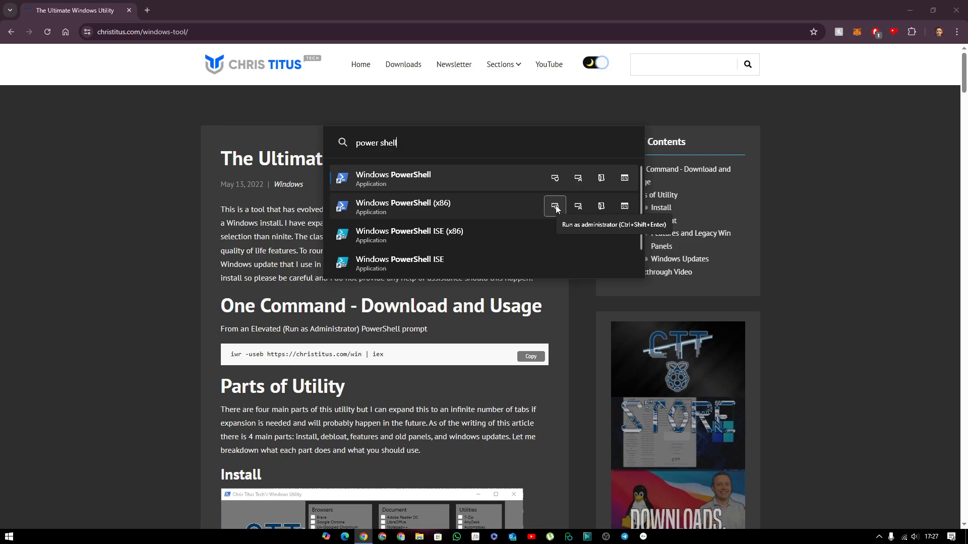
click(556, 204)
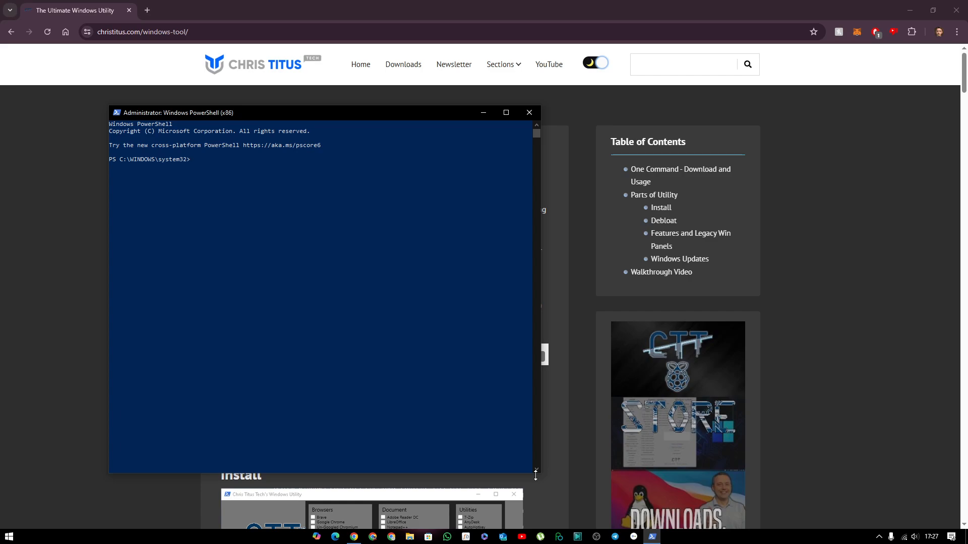
drag(535, 473, 538, 349)
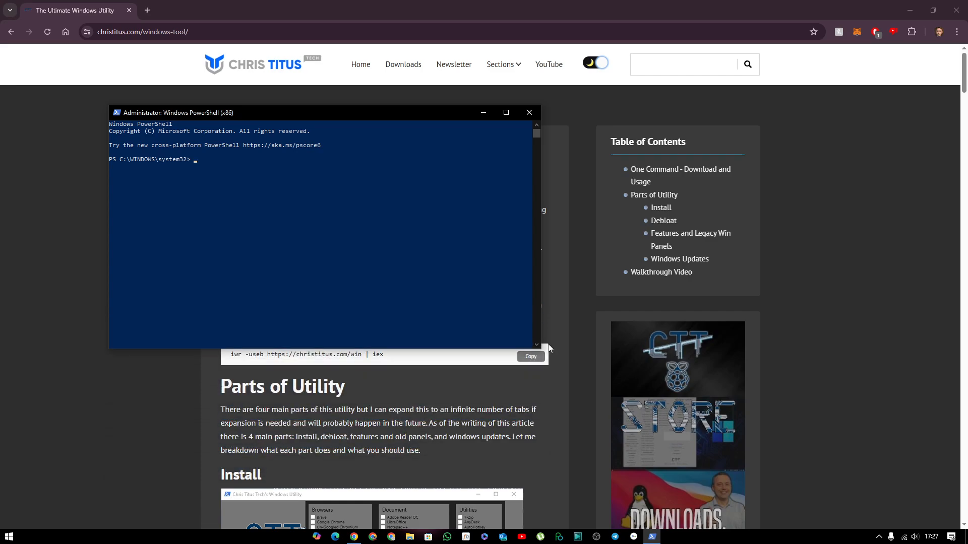
drag(542, 246, 753, 259)
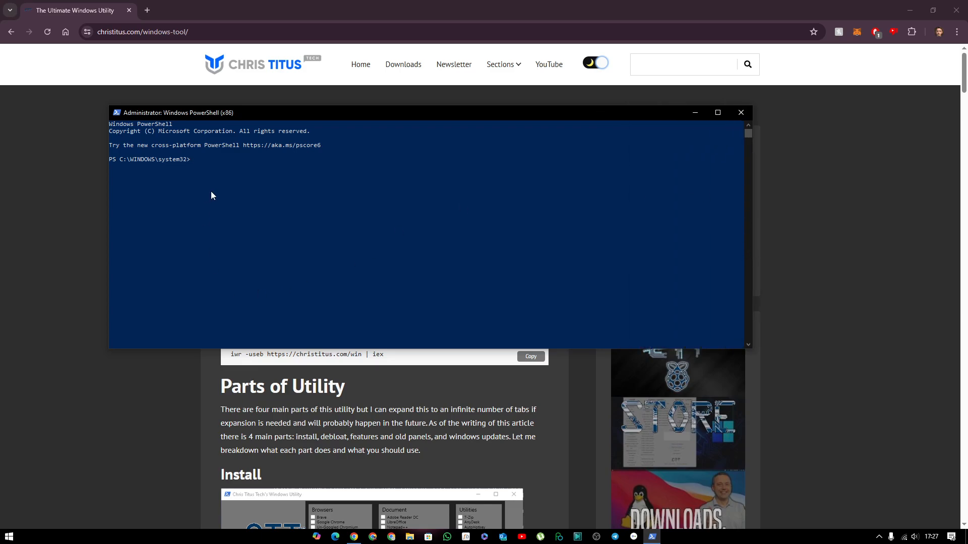
right_click(222, 159)
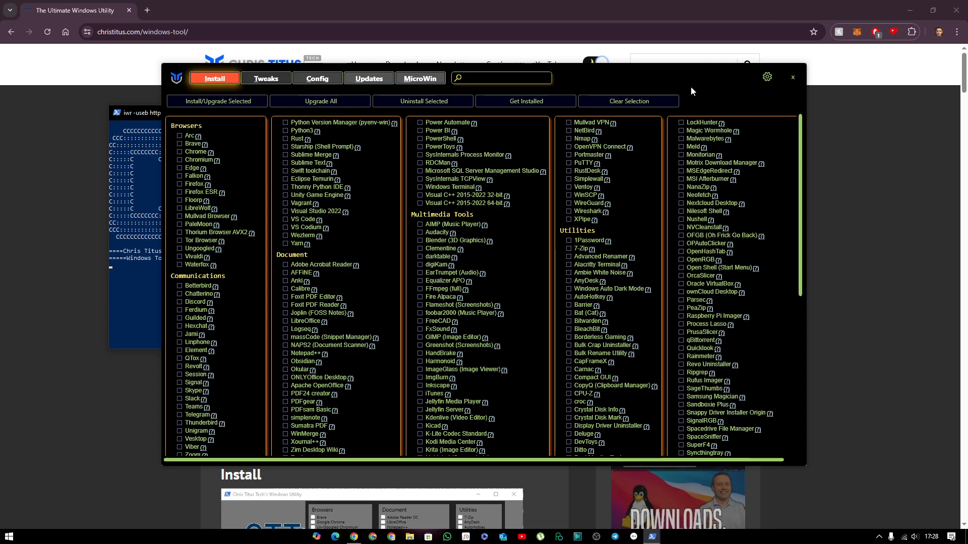
double_click(672, 76)
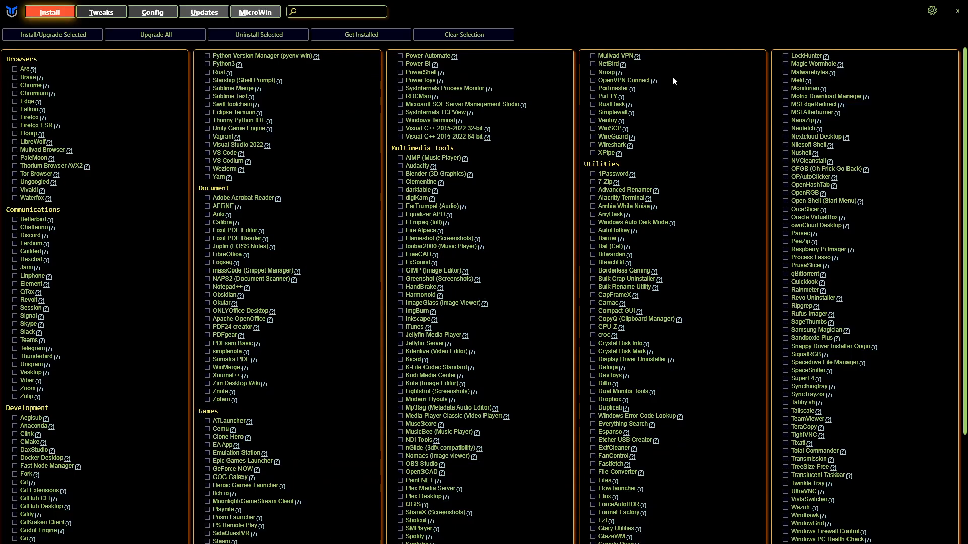
Look through the installable apps in the Browsers, Communications and Development categories.
scroll(754, 477, down, 2)
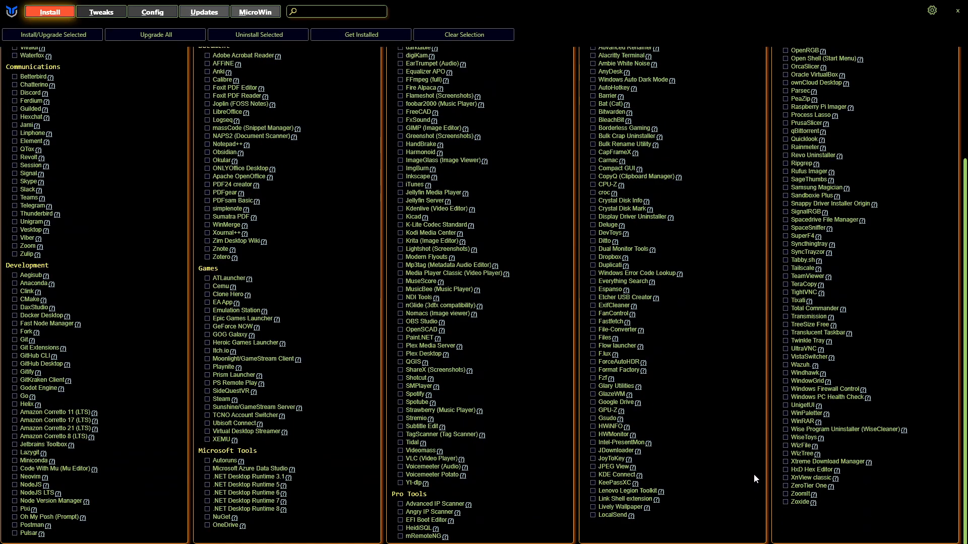
scroll(754, 473, up, 2)
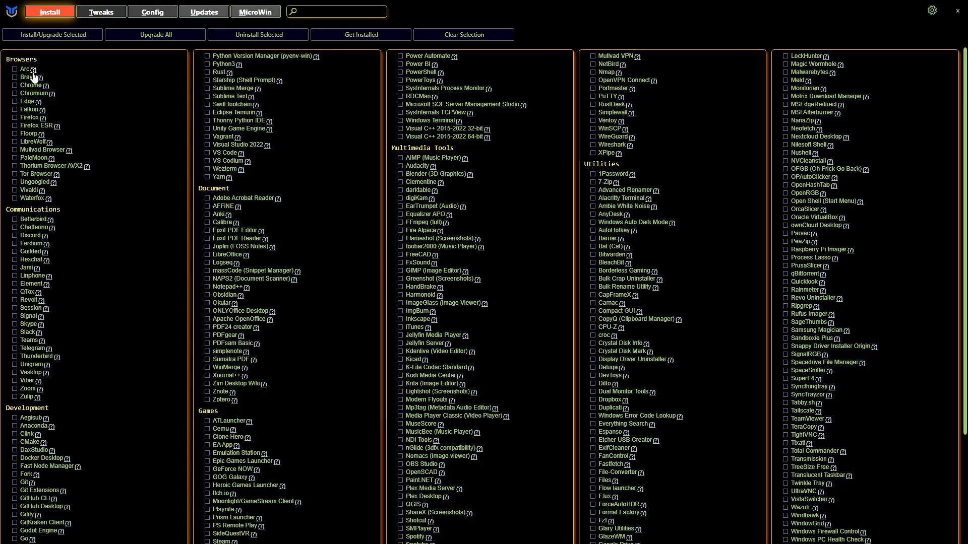
mouse_move(33, 73)
mouse_move(33, 227)
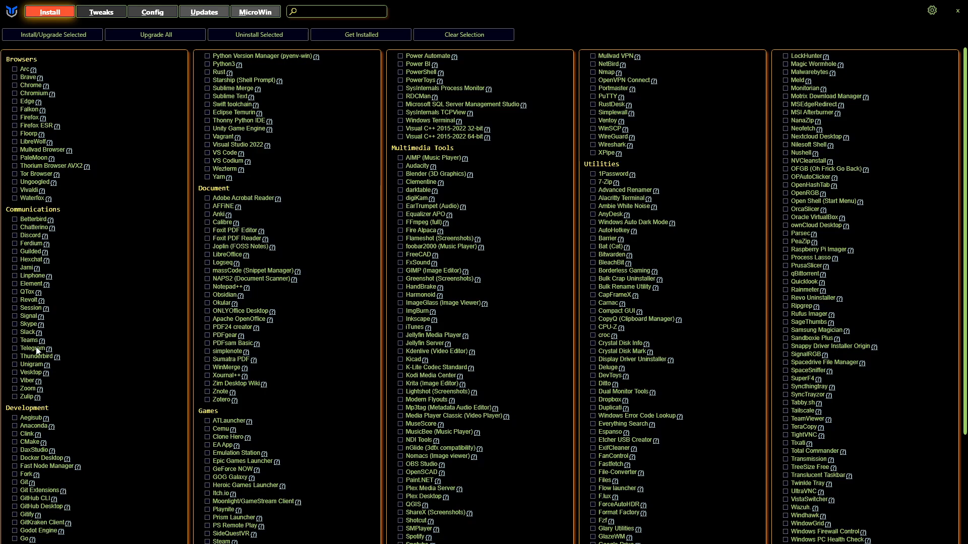
mouse_move(33, 378)
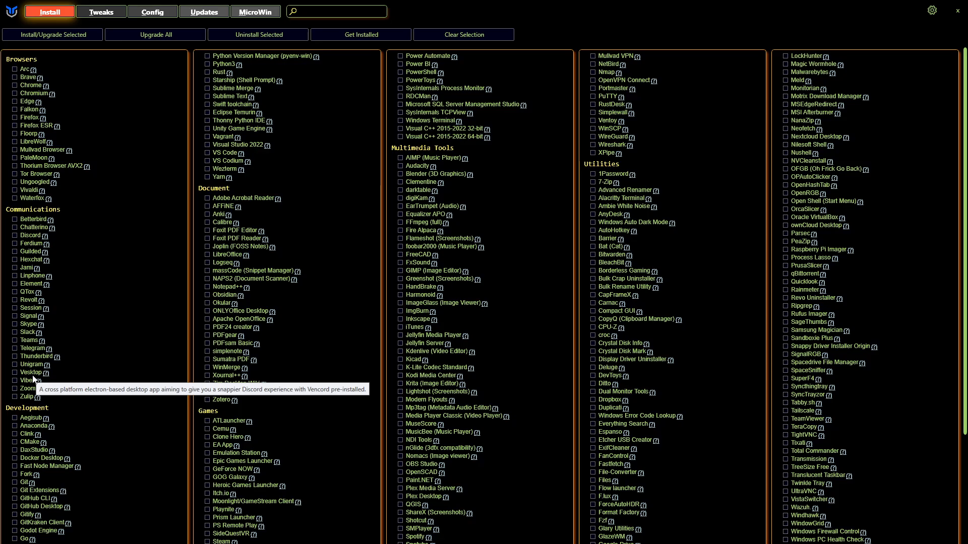
scroll(159, 400, down, 6)
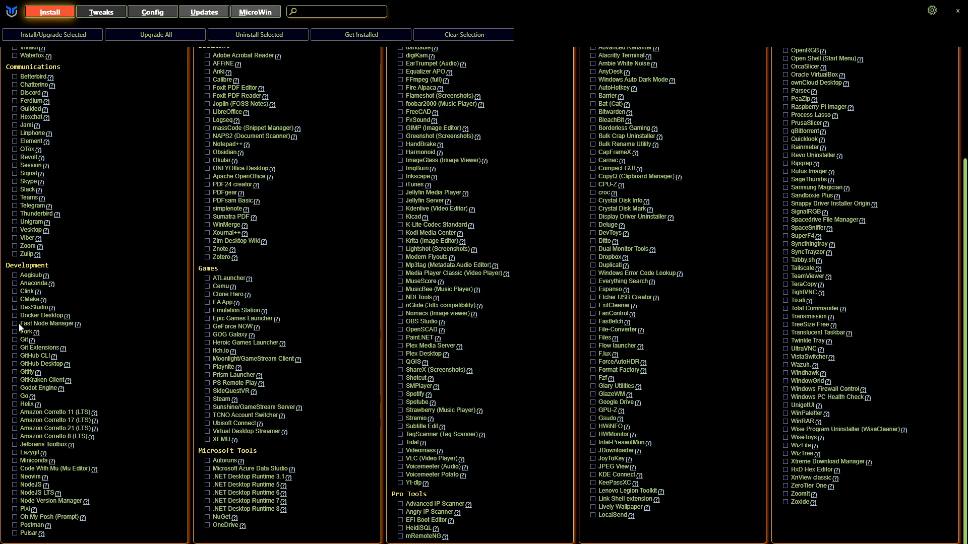
scroll(340, 388, up, 6)
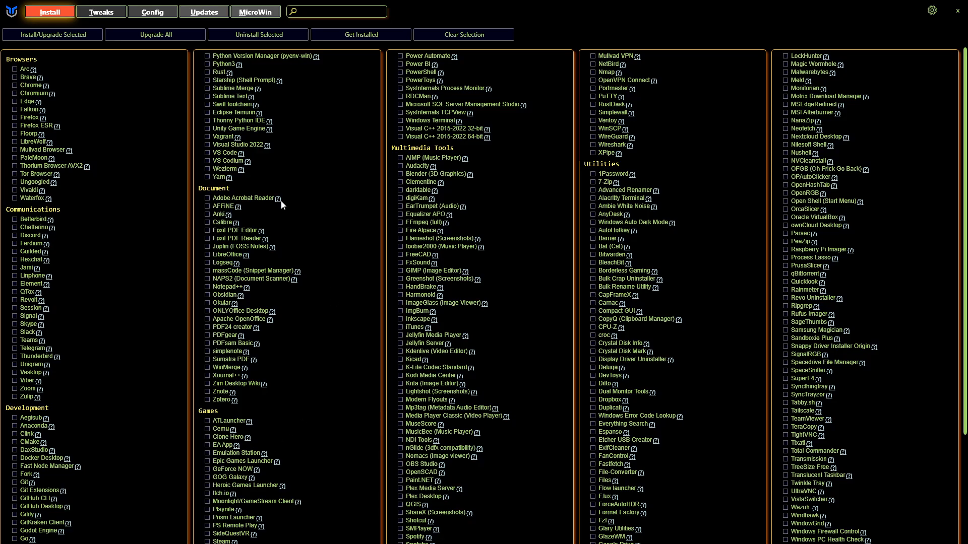
Examine the apps offered under Document, Games, Microsoft Tools, Multimedia Tools and Pro Tools.
scroll(295, 406, down, 4)
scroll(302, 399, down, 2)
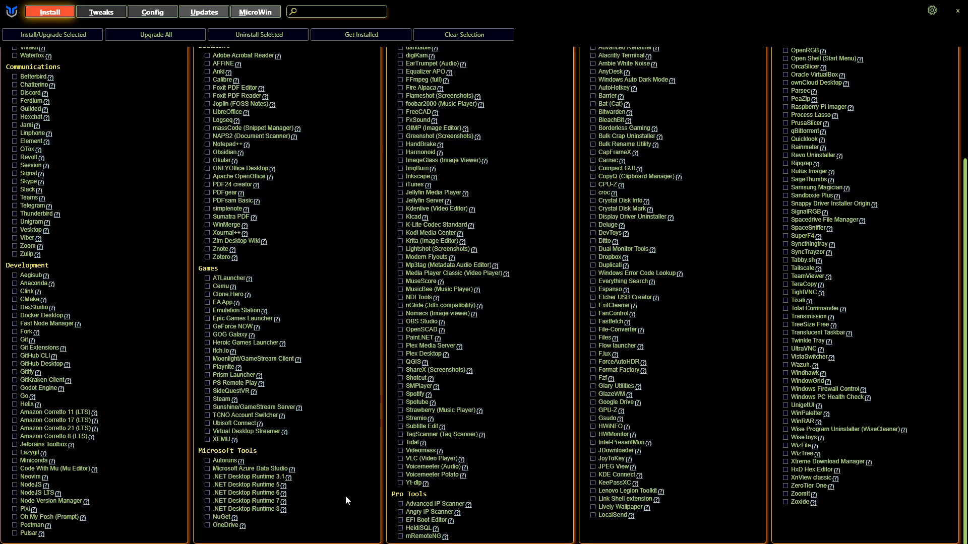
scroll(367, 466, up, 3)
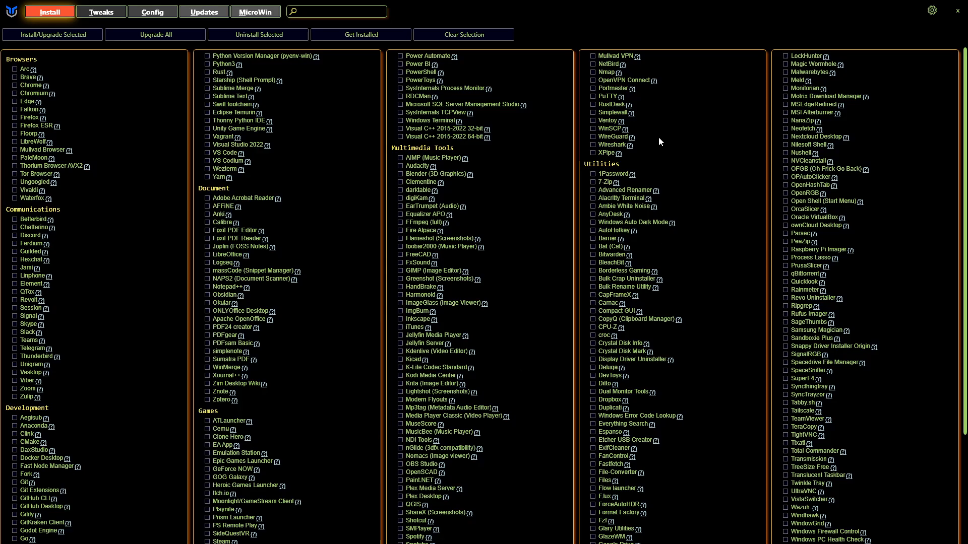
scroll(666, 127, down, 5)
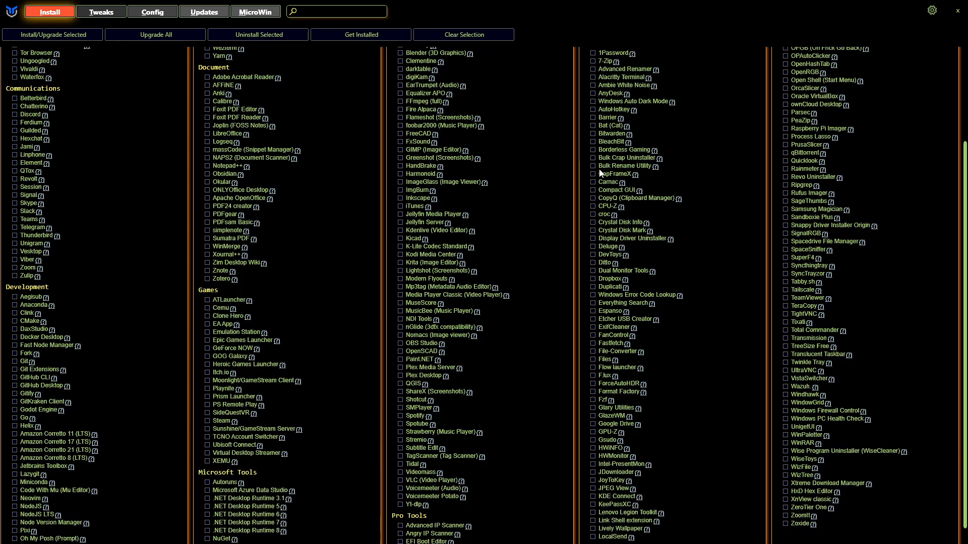
scroll(600, 173, up, 2)
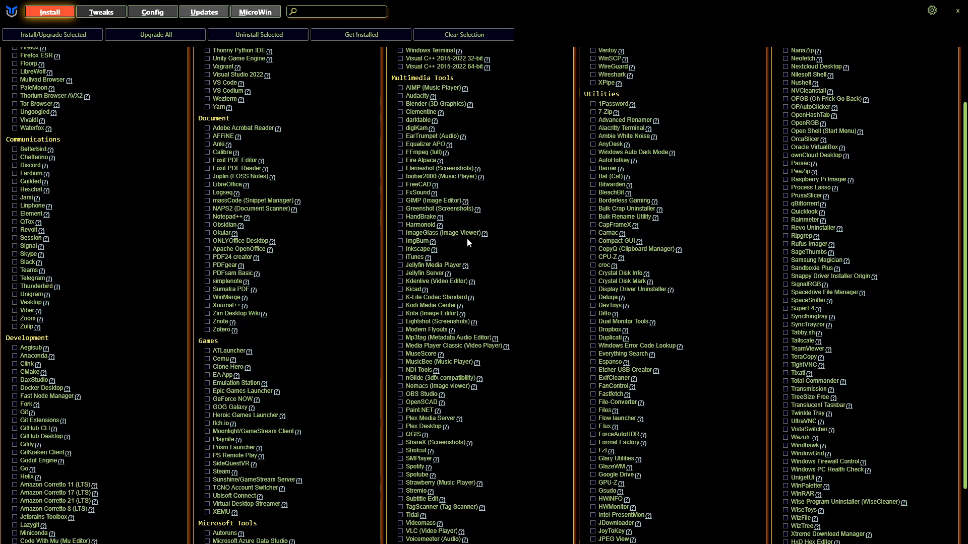
scroll(467, 270, down, 3)
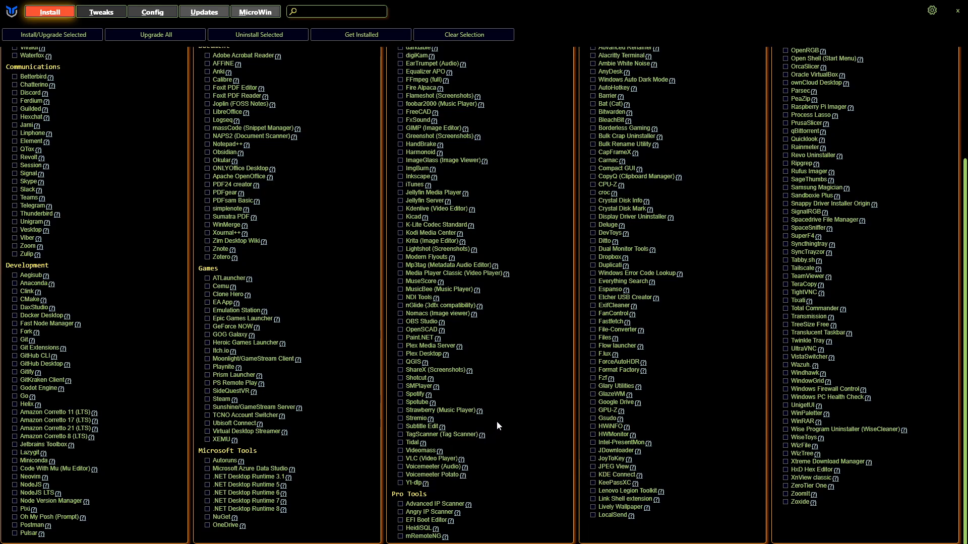
scroll(497, 422, up, 6)
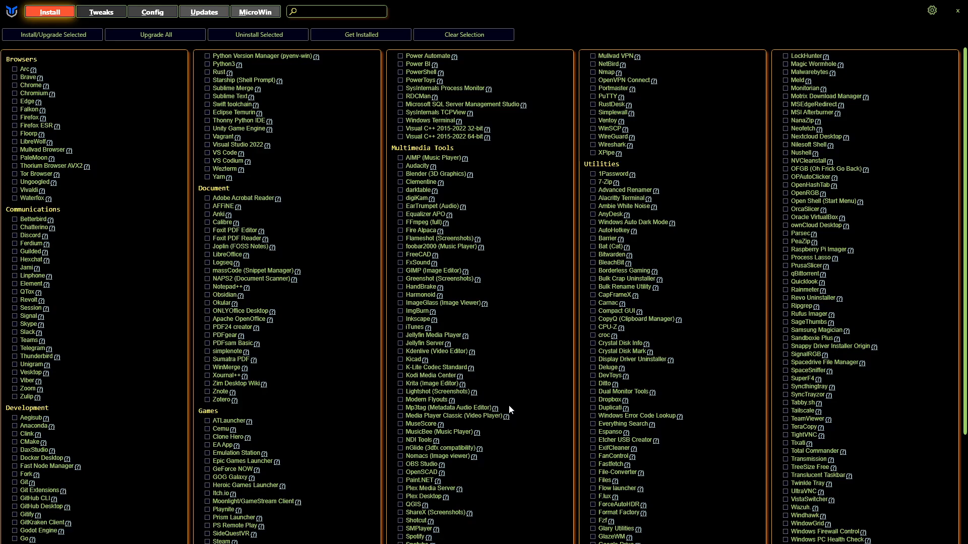
scroll(511, 409, down, 6)
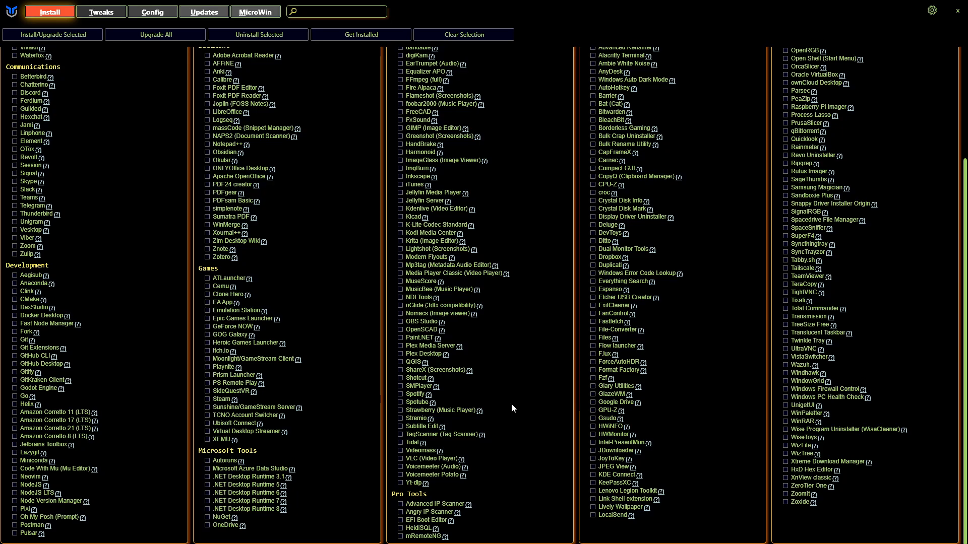
scroll(512, 409, up, 6)
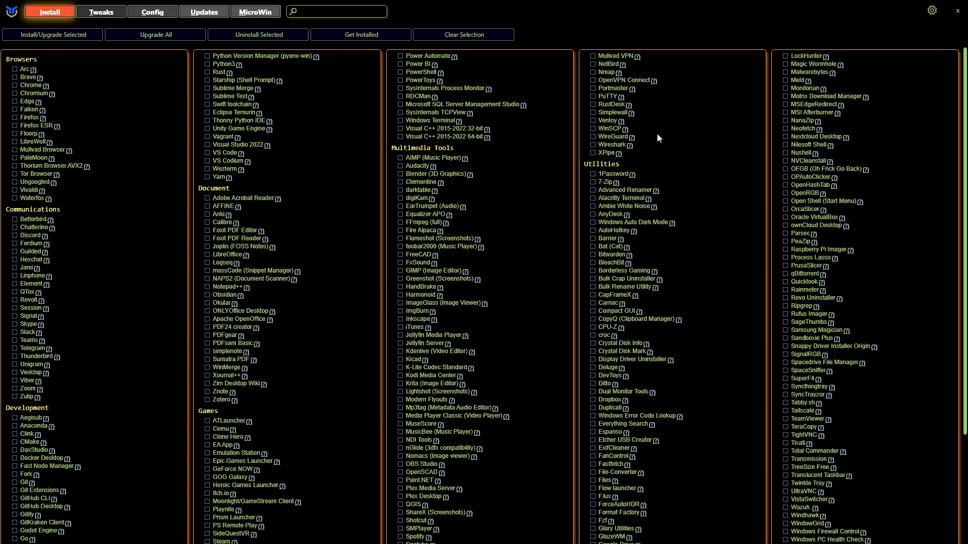
Examine the Utilities apps through to the end of the list, and review the other install categories once more.
scroll(680, 209, down, 2)
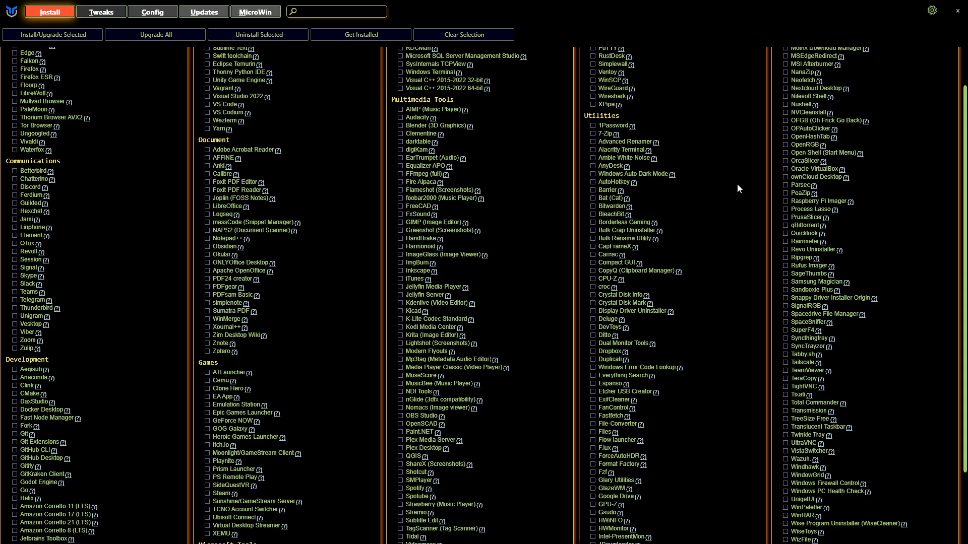
scroll(727, 281, down, 2)
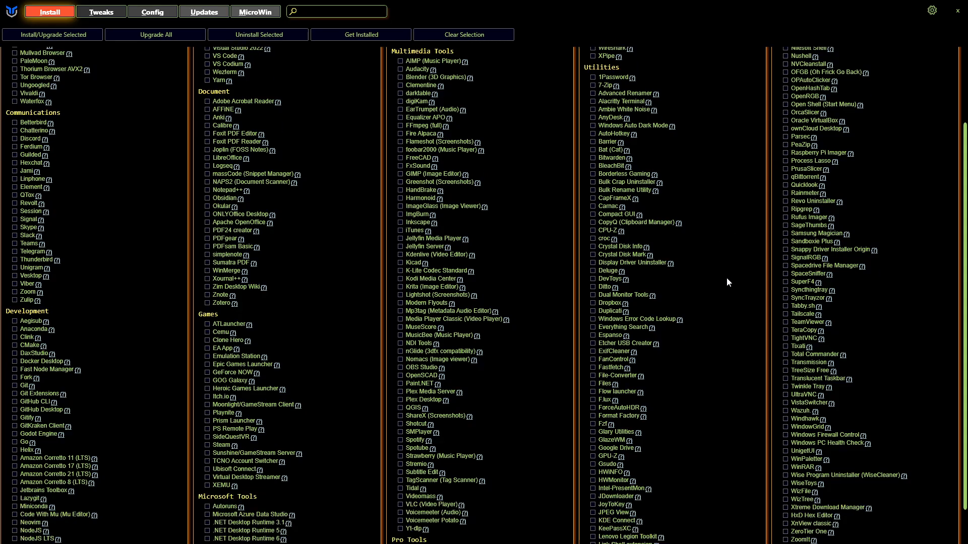
scroll(727, 282, down, 1)
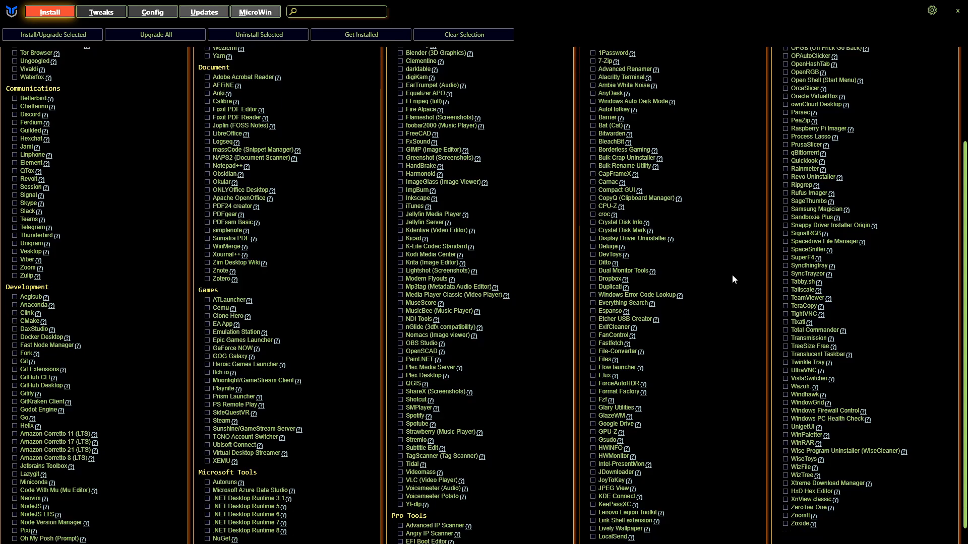
scroll(732, 279, down, 1)
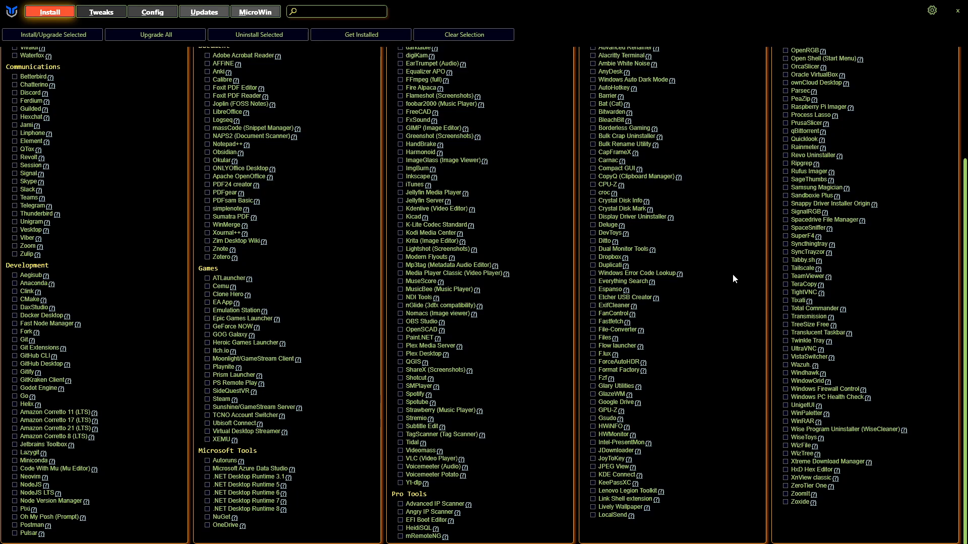
scroll(734, 278, up, 6)
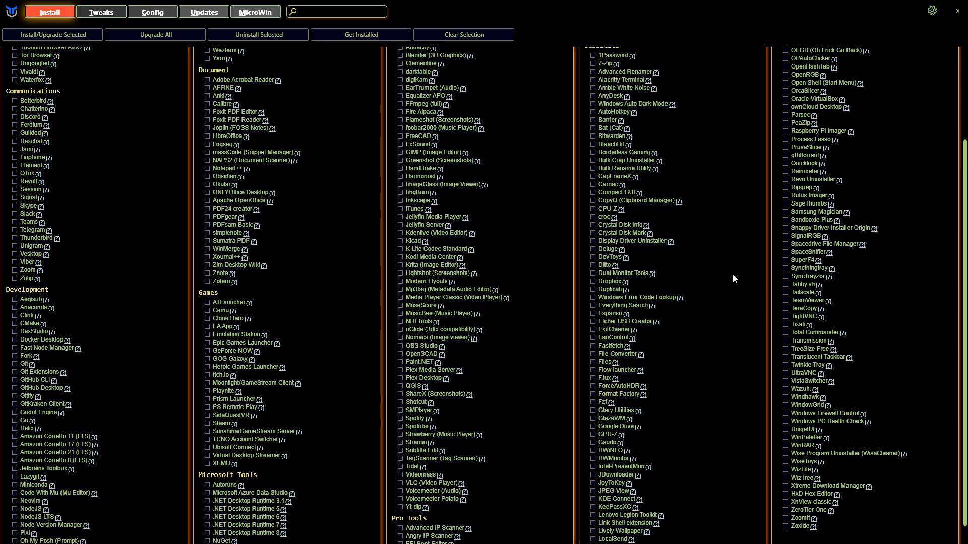
scroll(732, 275, down, 6)
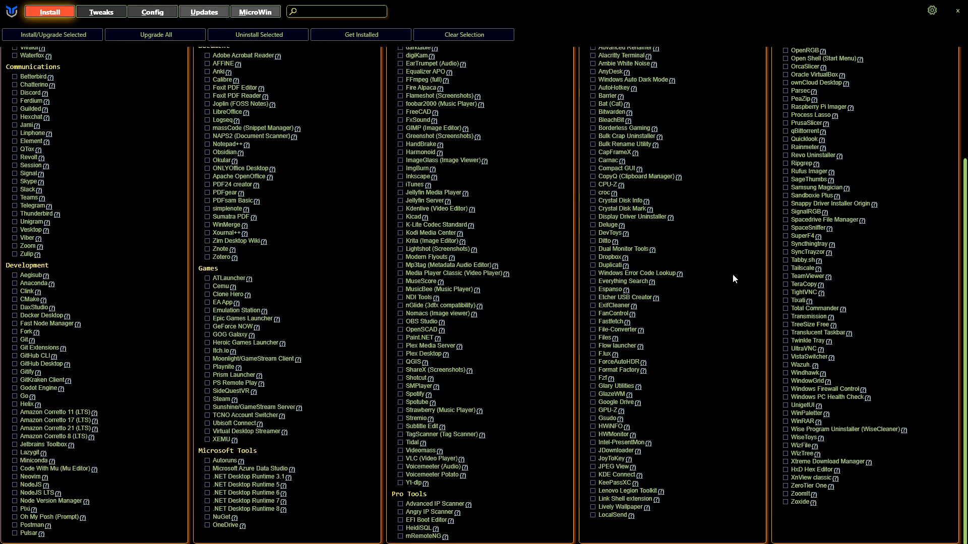
scroll(733, 275, up, 3)
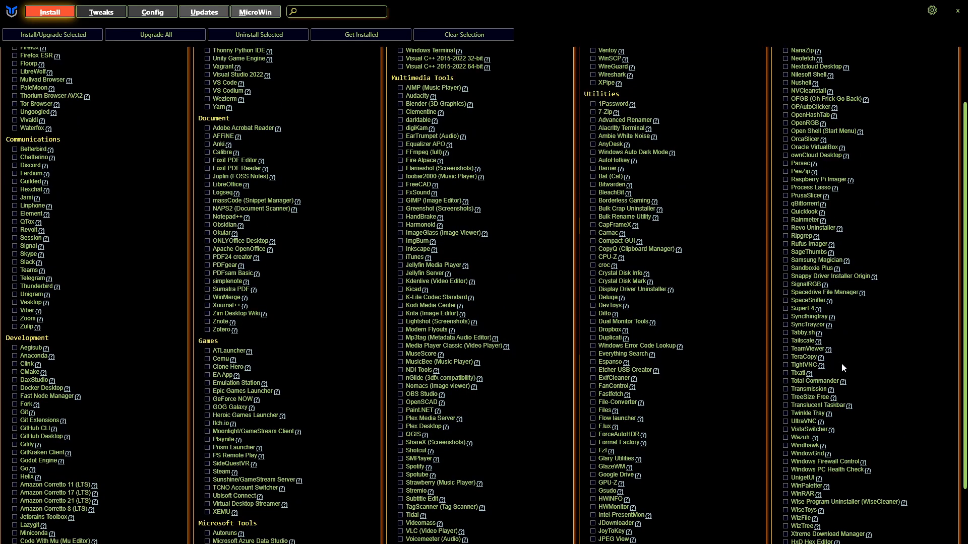
scroll(840, 358, up, 3)
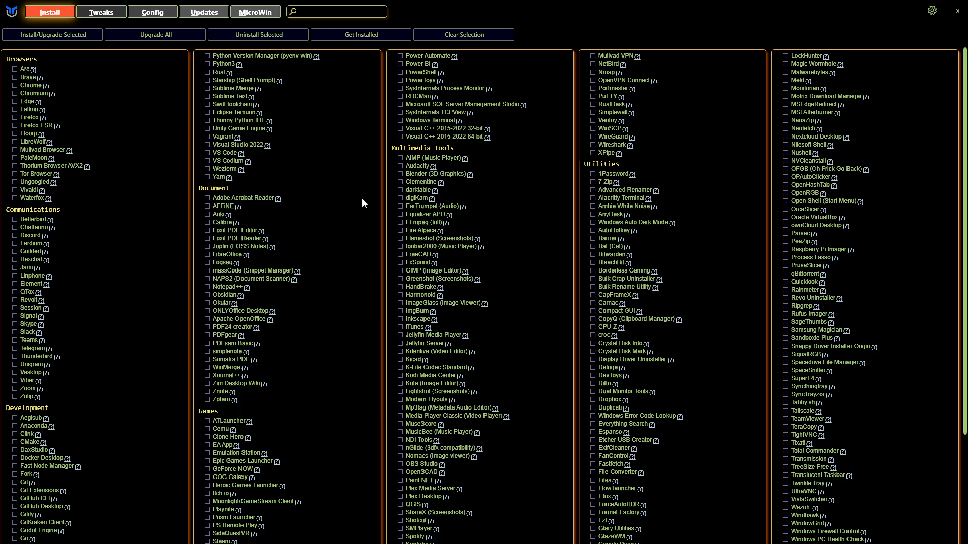
scroll(516, 228, down, 1)
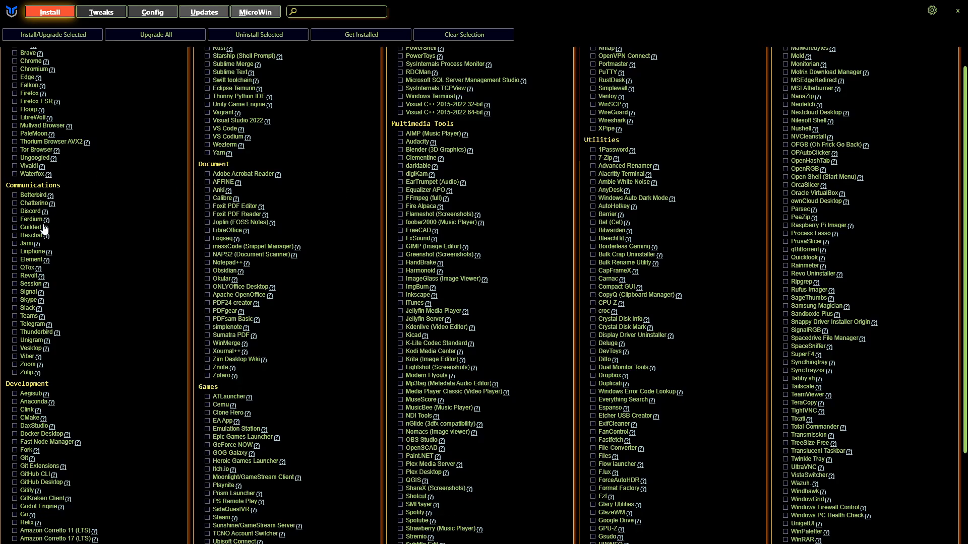
scroll(100, 185, up, 1)
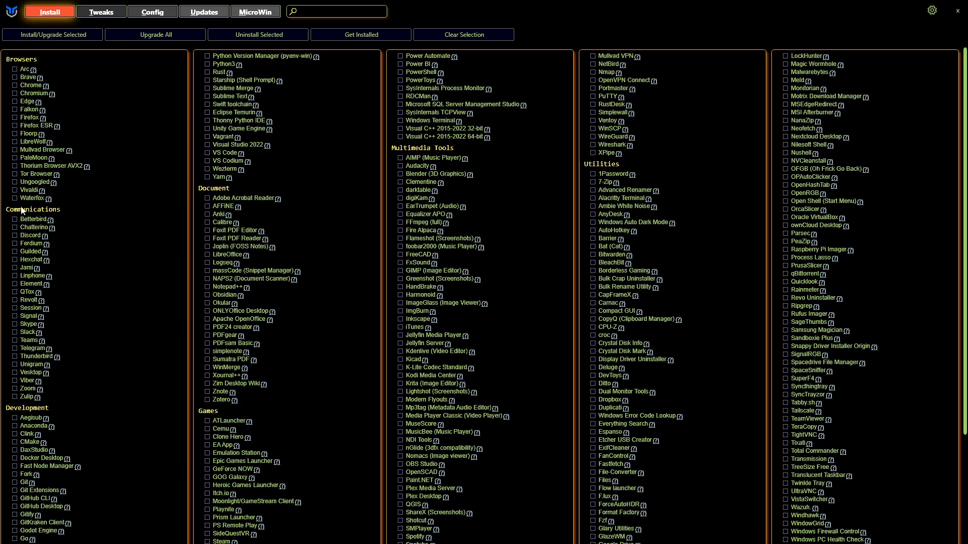
scroll(133, 252, down, 3)
scroll(133, 252, down, 3)
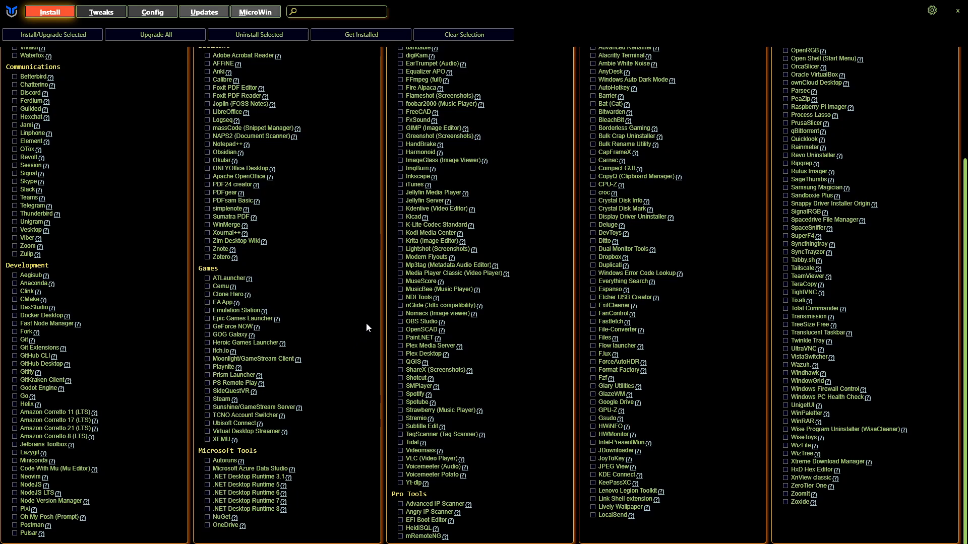
Try marking GIMP (Image Editor) and Bulk Crap Uninstaller for installation, and unmark both apps.
scroll(430, 216, up, 2)
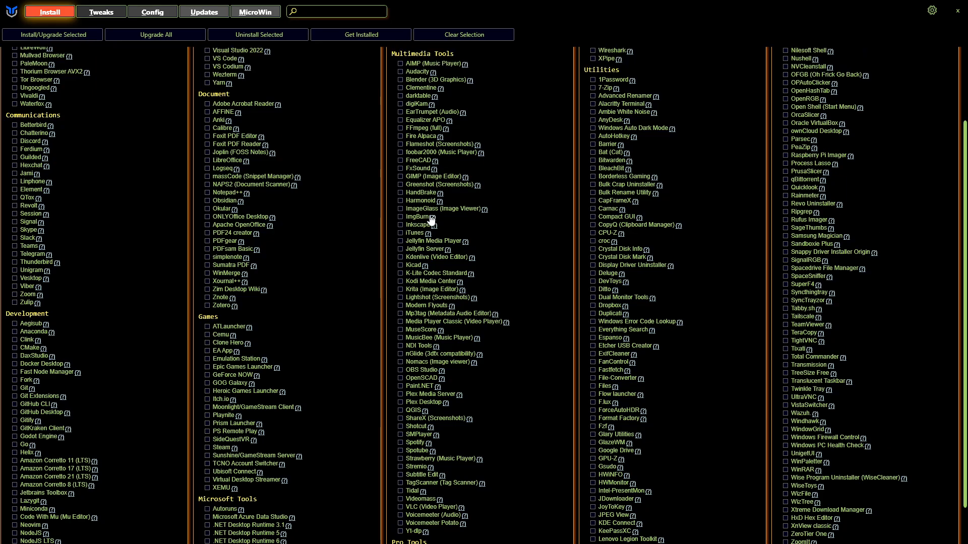
click(401, 177)
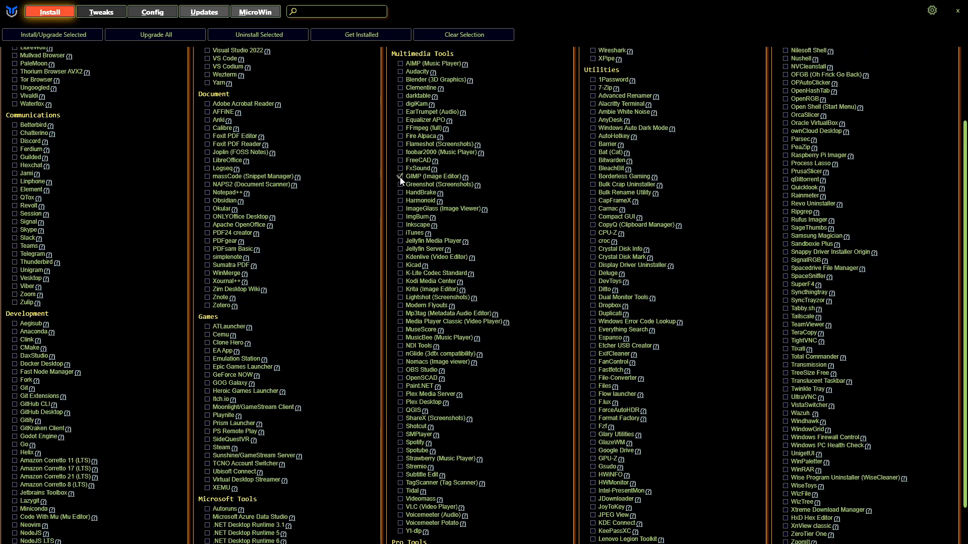
click(596, 185)
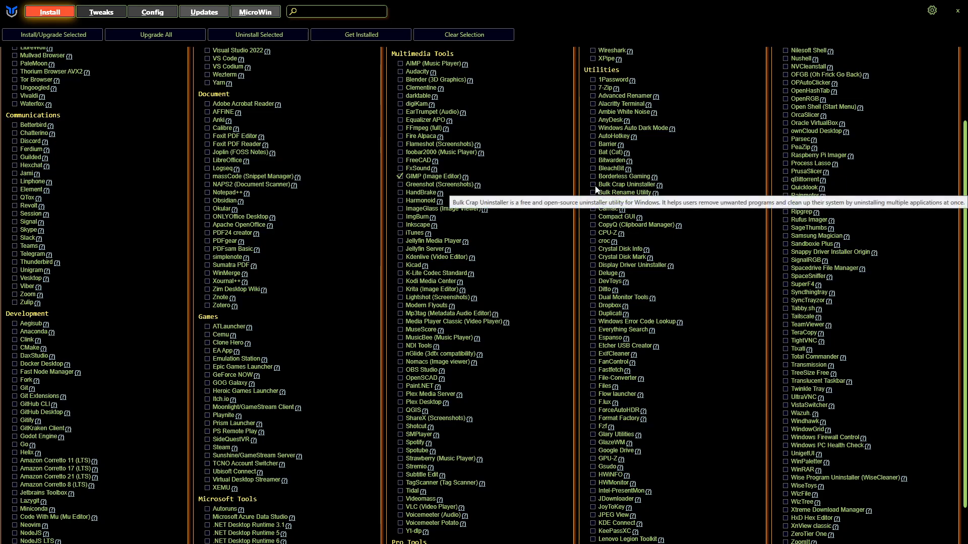
click(50, 35)
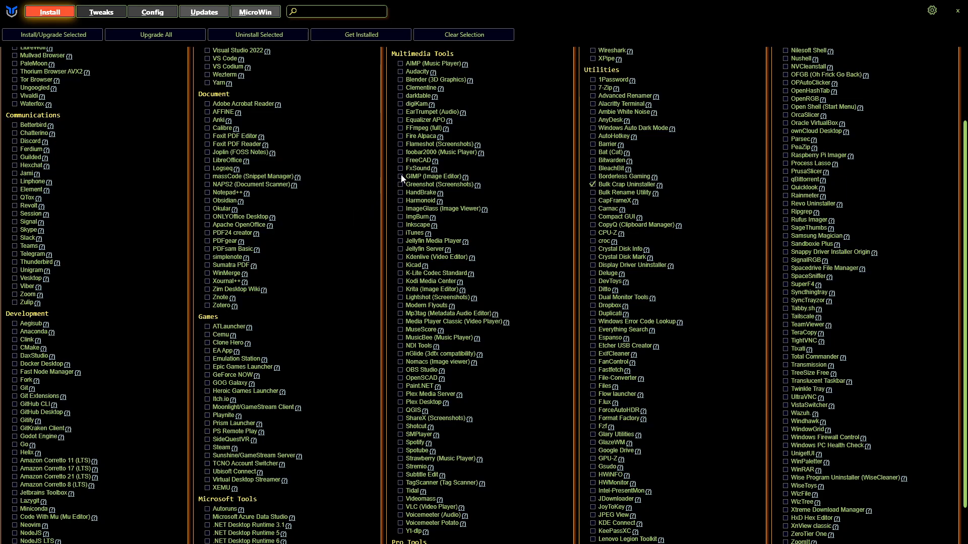
click(594, 185)
scroll(519, 293, down, 2)
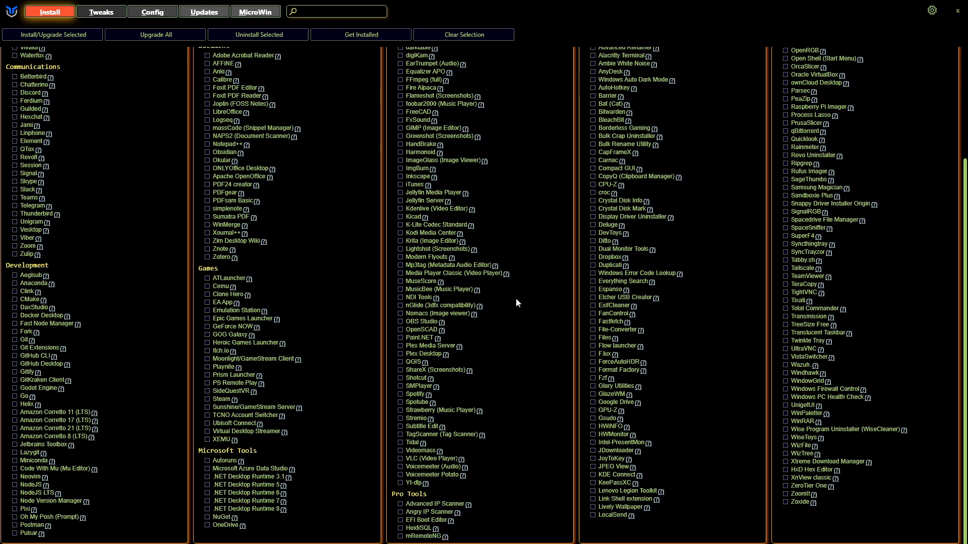
scroll(515, 301, up, 5)
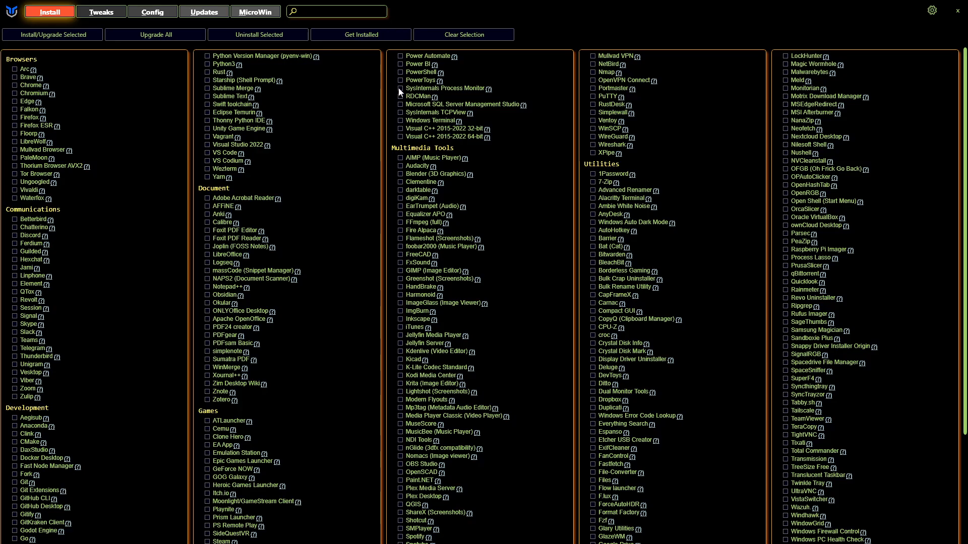
Restore the utility window to its smaller size and detect the already installed apps, checking the progress in the PowerShell console.
double_click(625, 14)
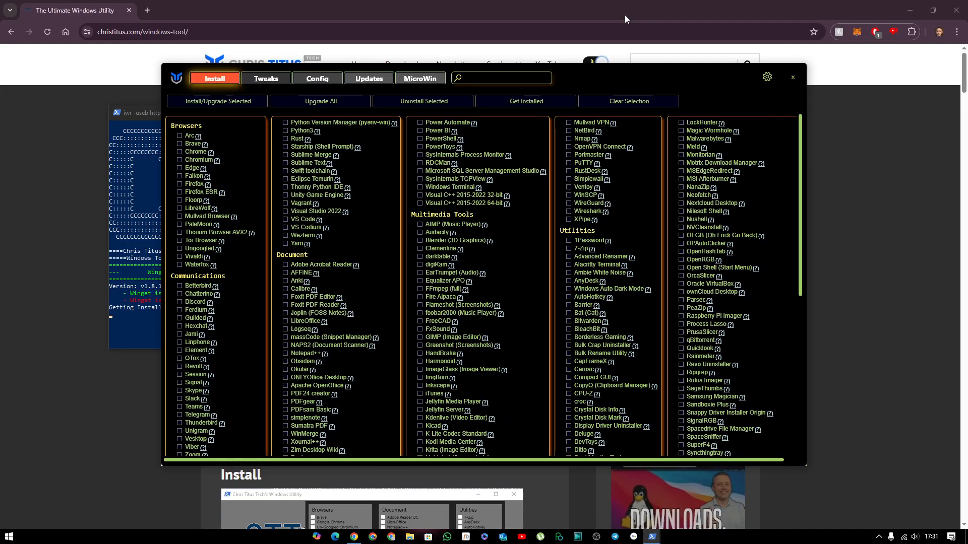
click(132, 320)
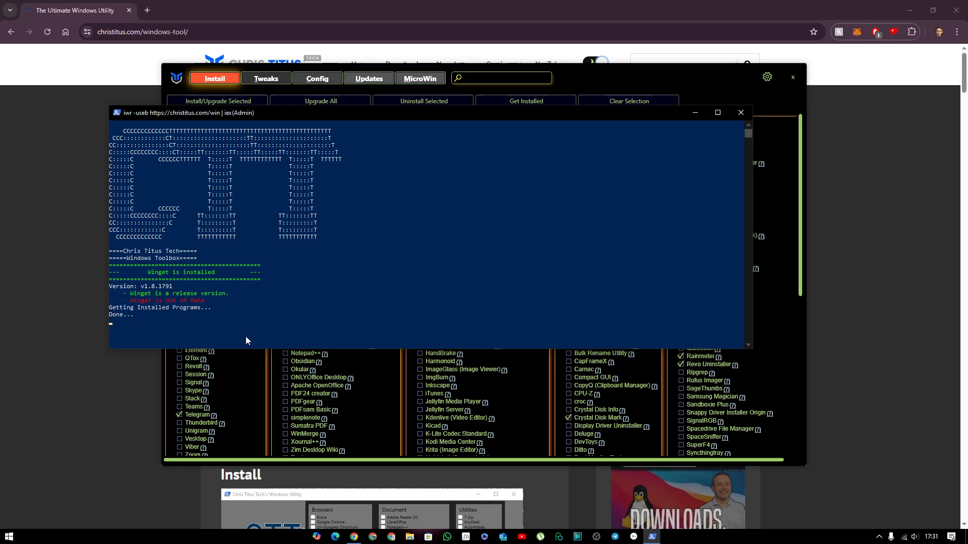
click(586, 75)
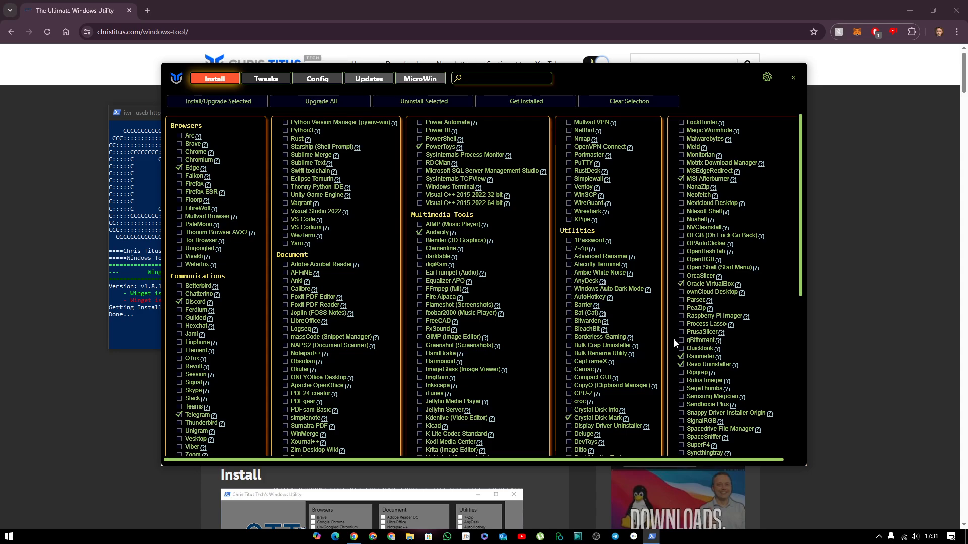
Review which apps are marked as installed across all the install categories.
click(681, 364)
scroll(587, 428, down, 1)
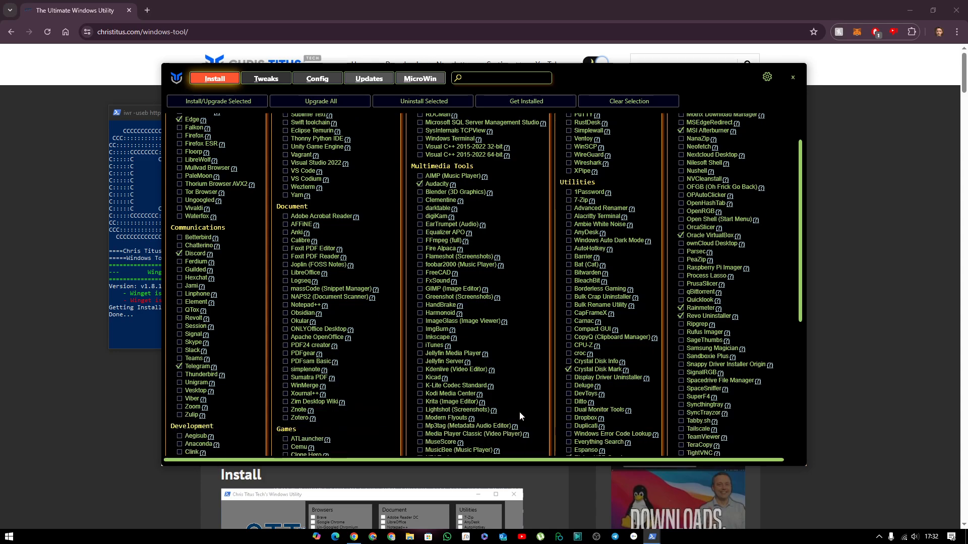
scroll(519, 415, down, 3)
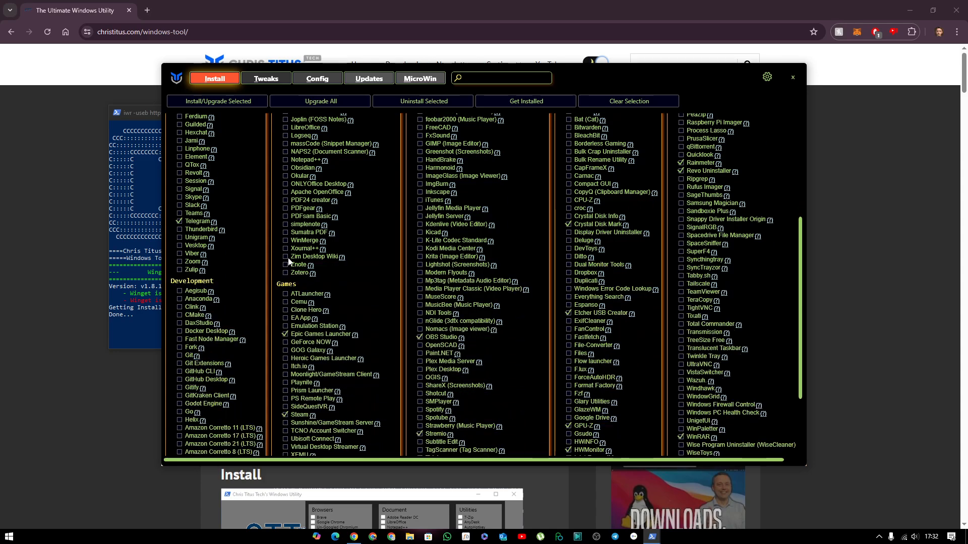
scroll(520, 416, down, 1)
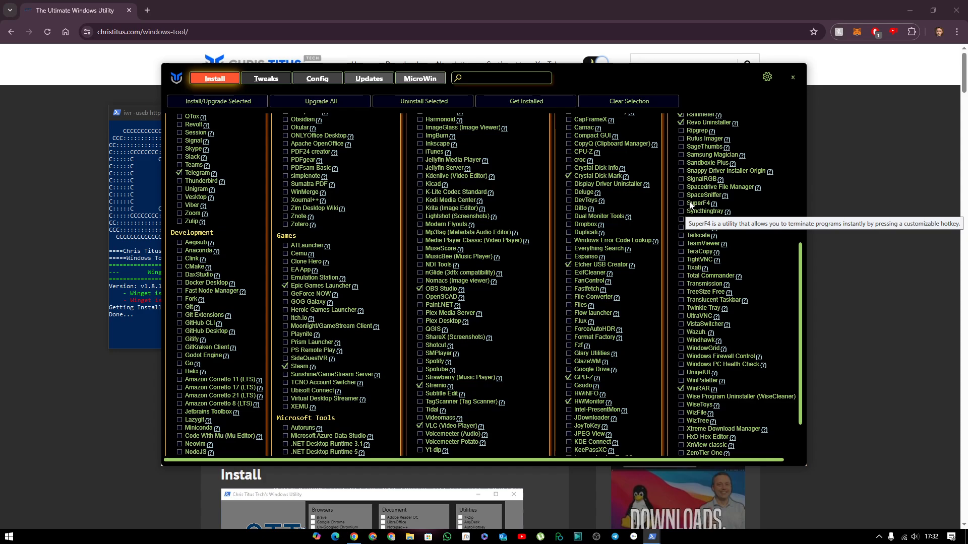
scroll(691, 204, up, 2)
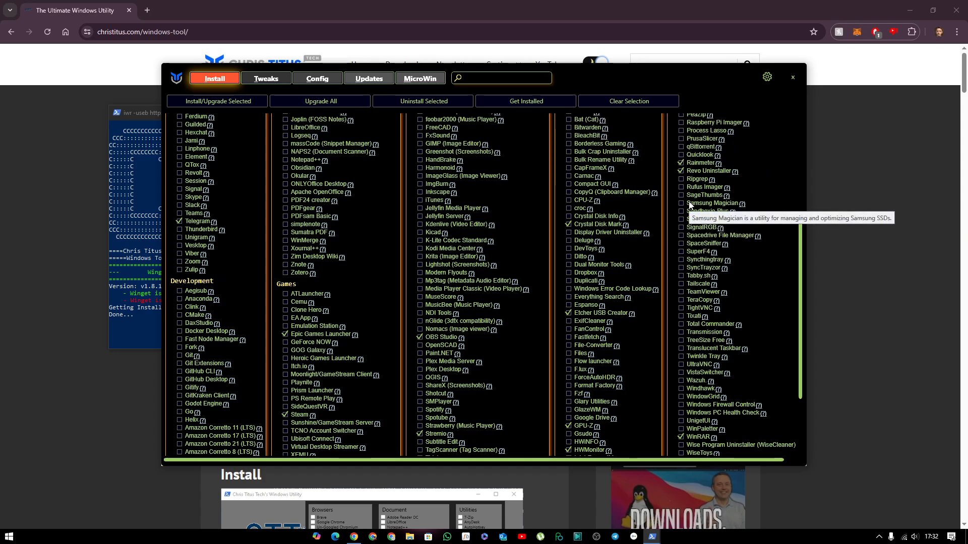
scroll(640, 217, up, 4)
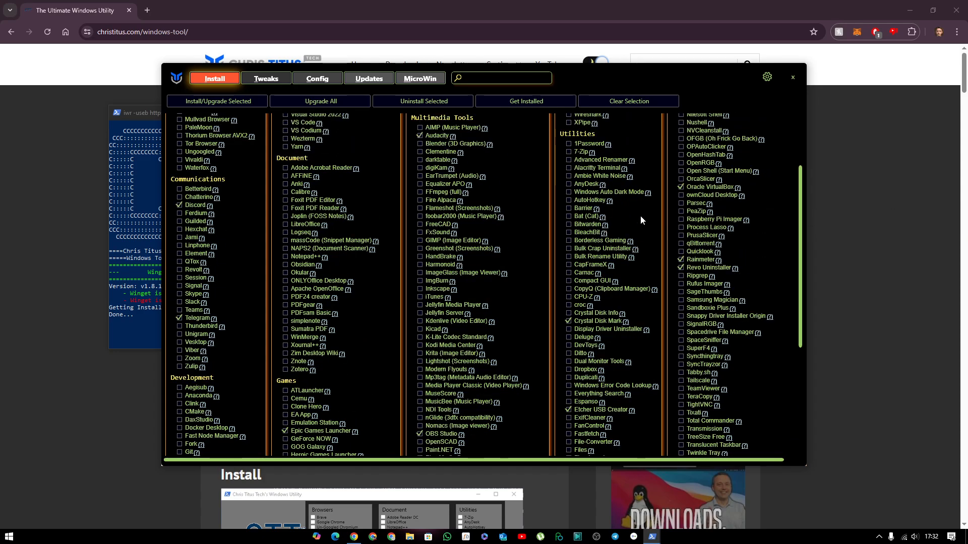
scroll(641, 219, up, 4)
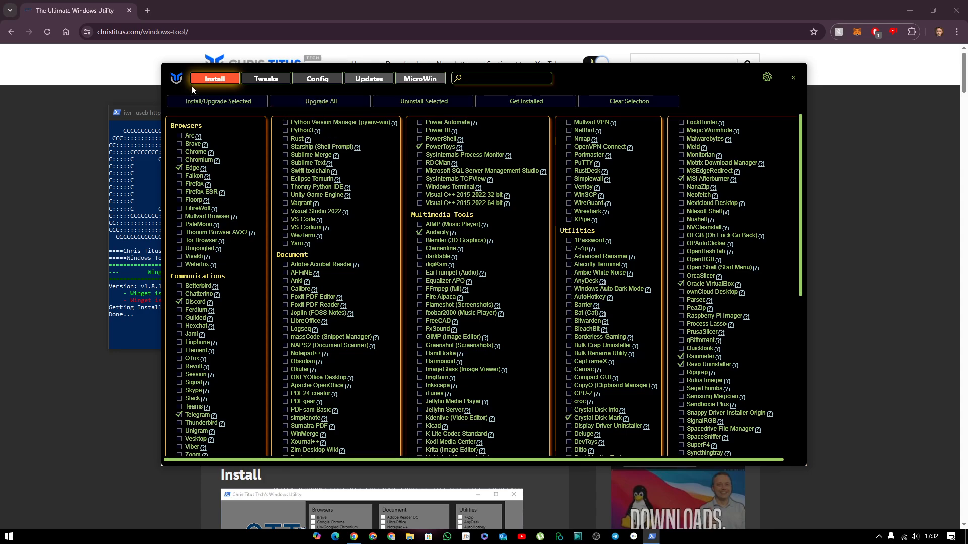
Clear the whole app selection and switch to the Tweaks page.
click(179, 167)
click(660, 108)
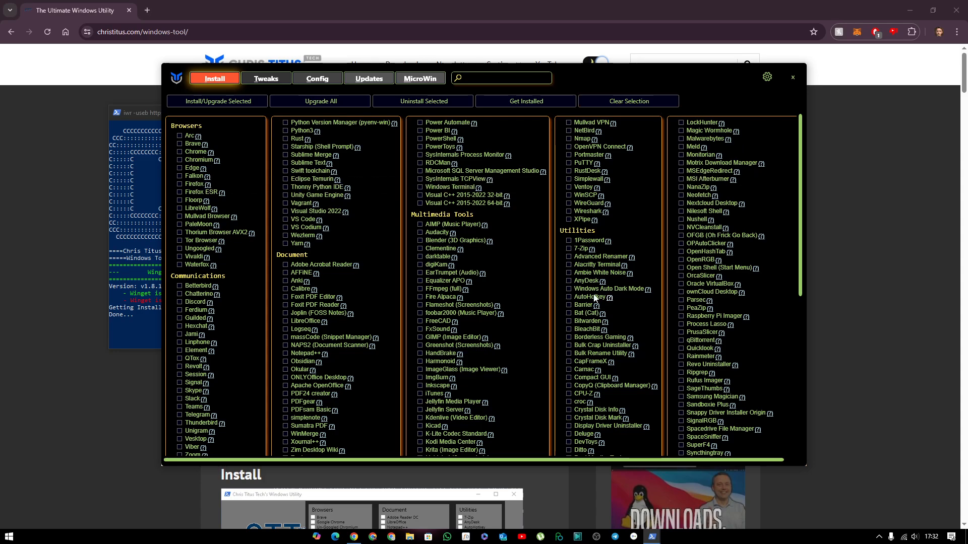
click(271, 80)
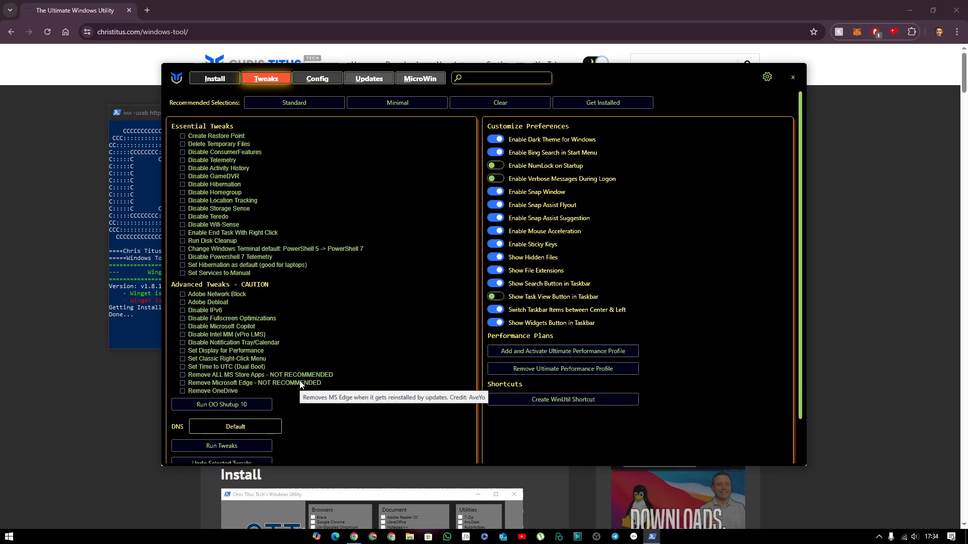
Run OO Shutup 10 and look at both its Local Machine and Current User settings.
click(224, 404)
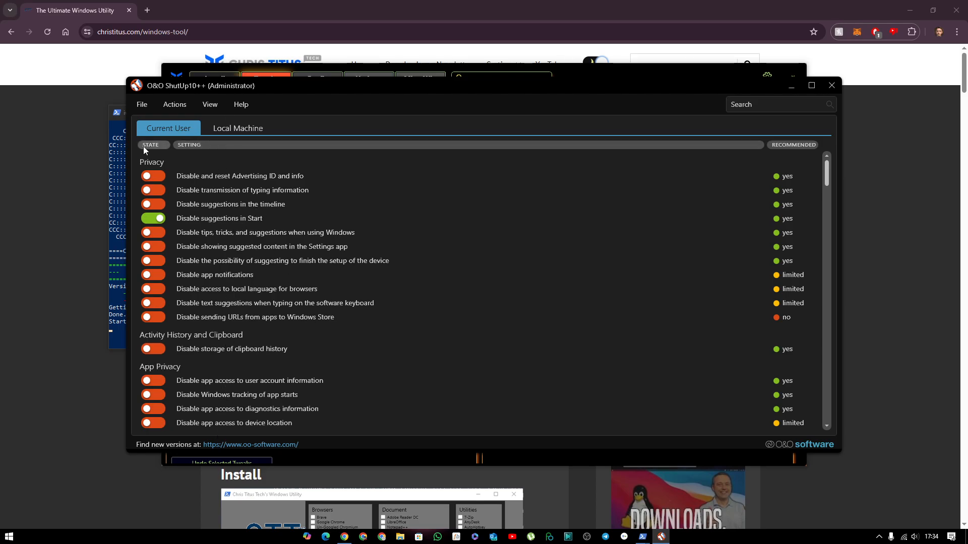
click(225, 129)
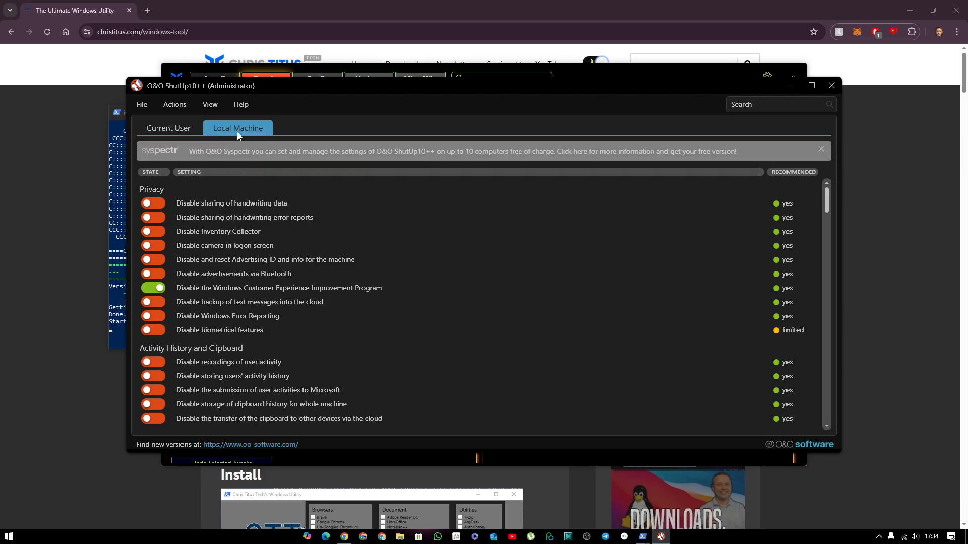
click(164, 126)
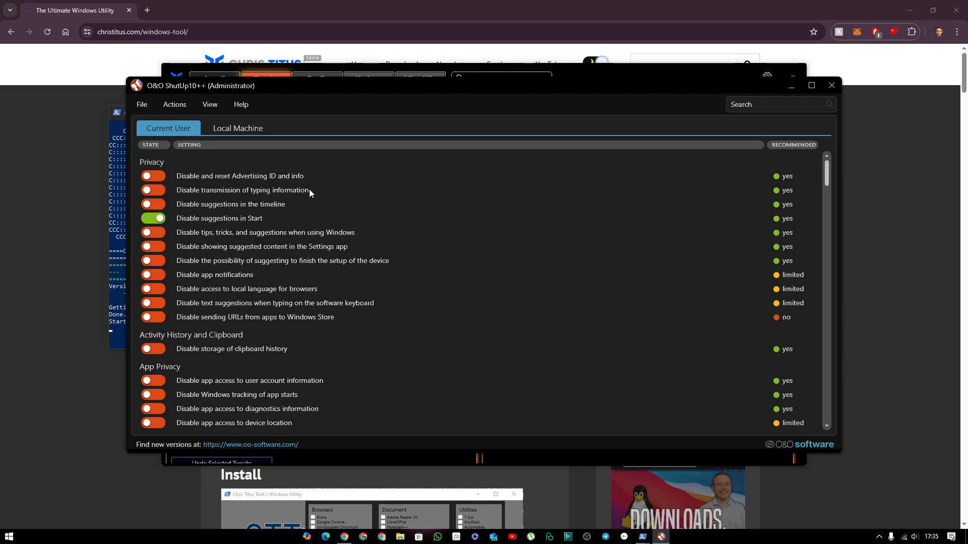
Examine the Current User privacy settings down to the Taskbar section, and close O&O ShutUp10++.
scroll(402, 208, down, 4)
scroll(403, 215, down, 10)
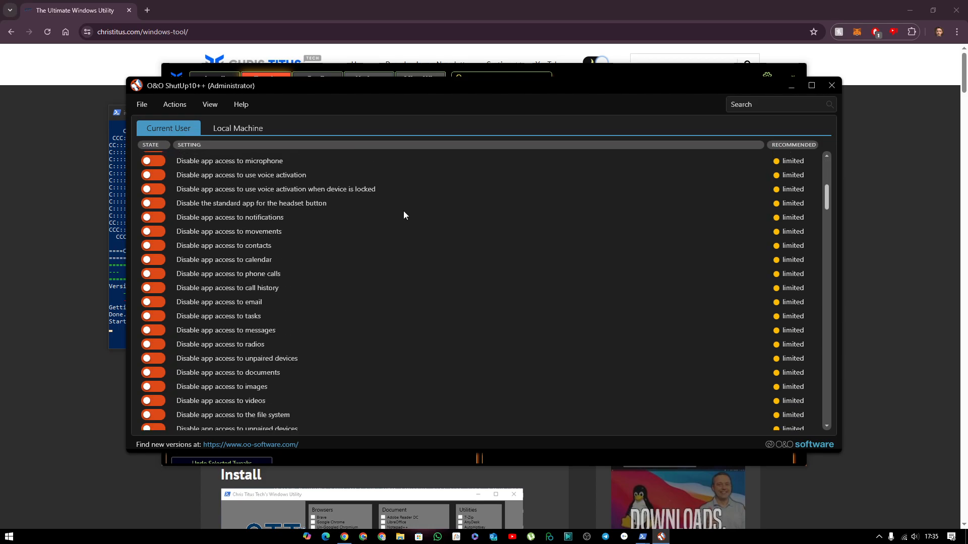
scroll(404, 215, down, 5)
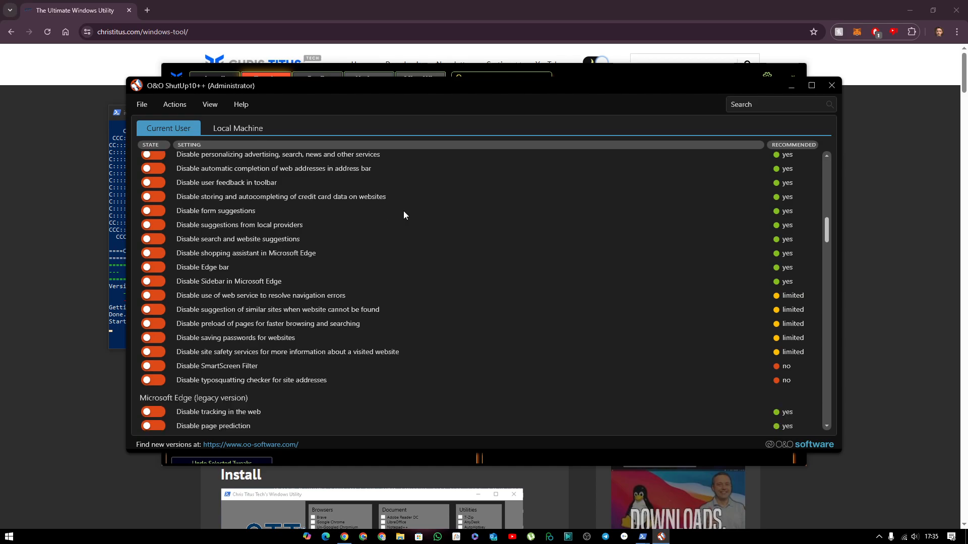
scroll(404, 215, down, 10)
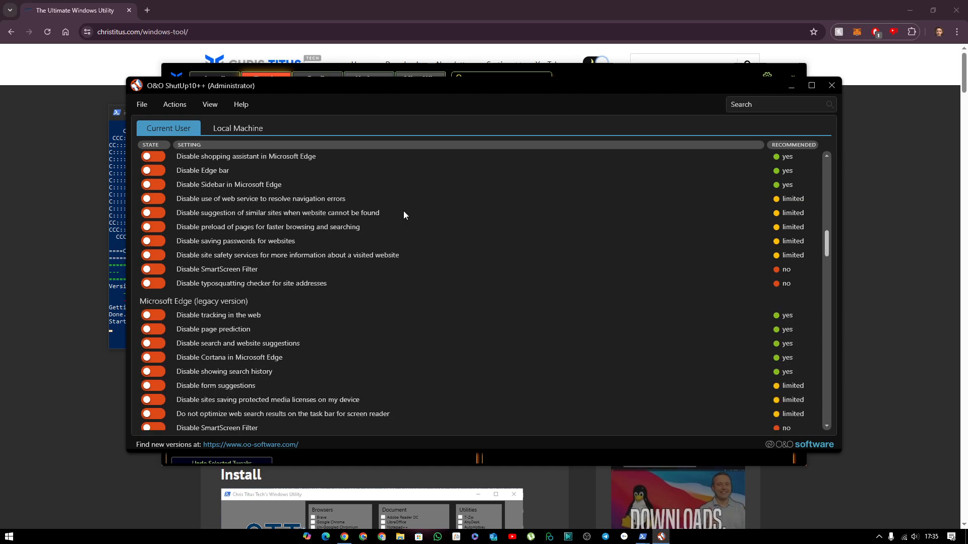
scroll(403, 215, down, 10)
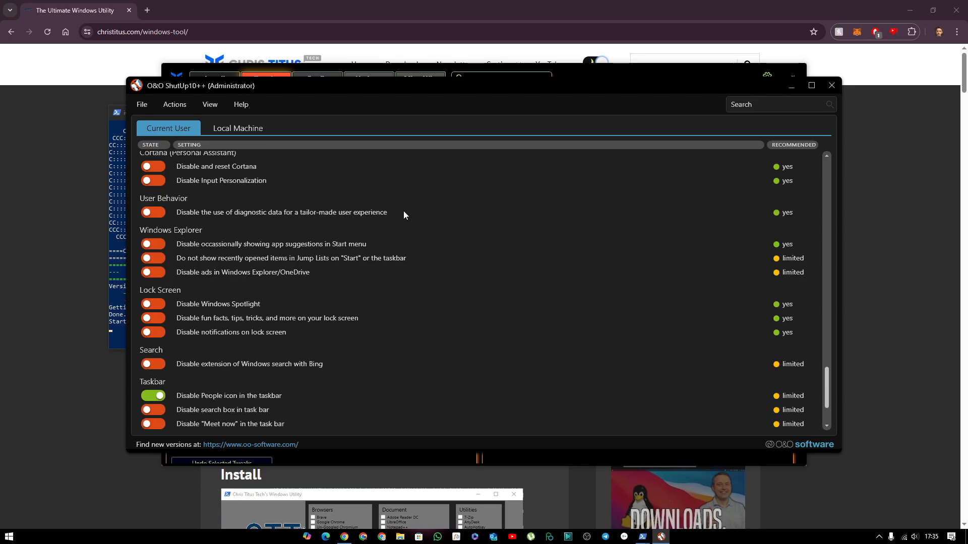
scroll(405, 215, up, 15)
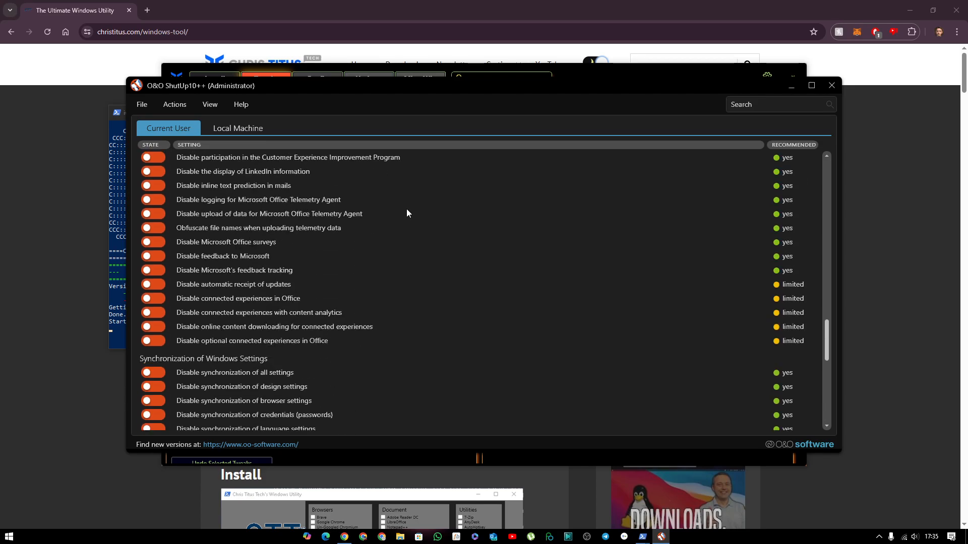
scroll(408, 213, up, 15)
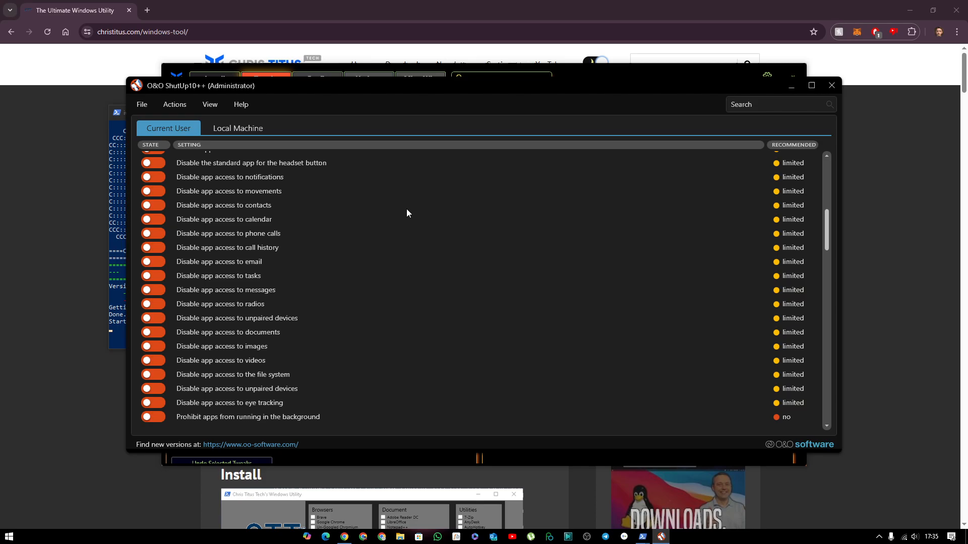
click(831, 86)
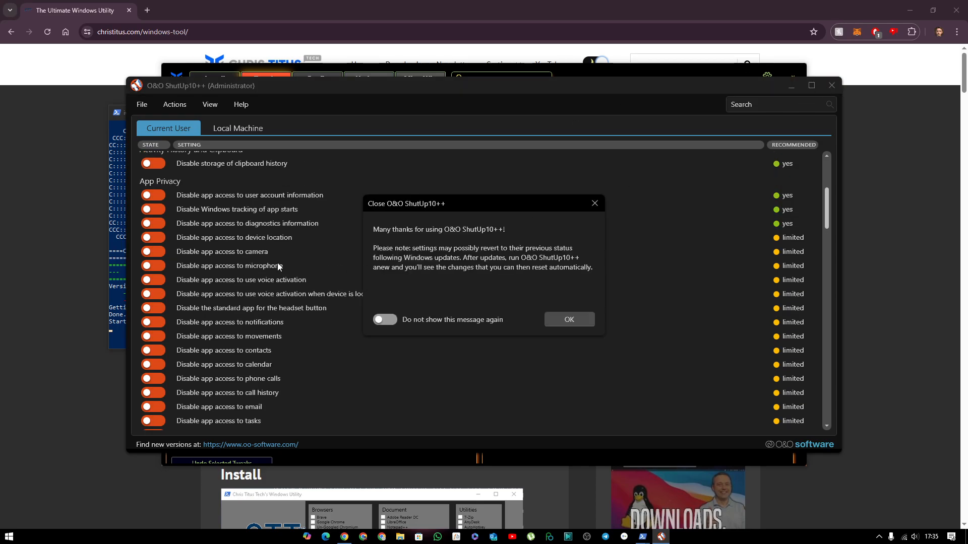
click(562, 319)
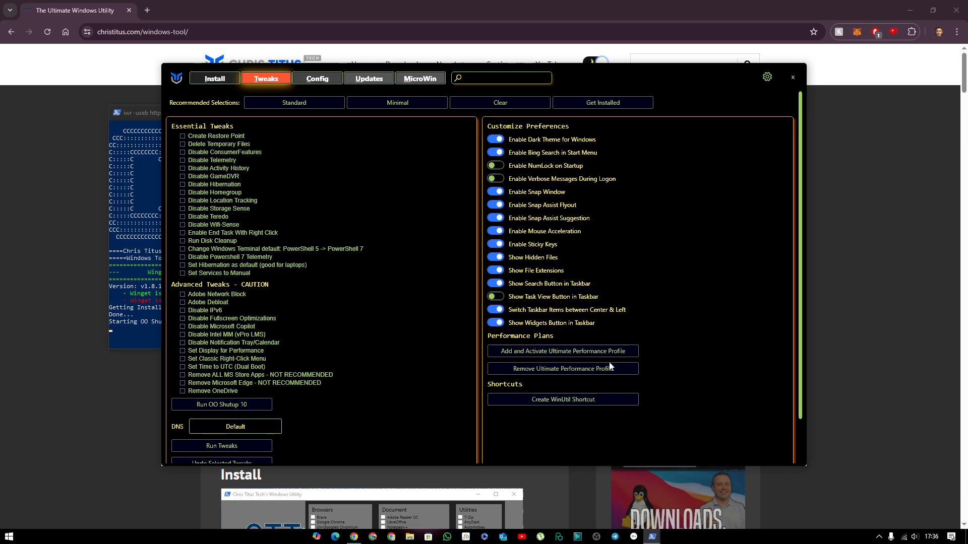
Add and activate the Ultimate Performance Profile and check the outcome in the PowerShell console.
click(567, 349)
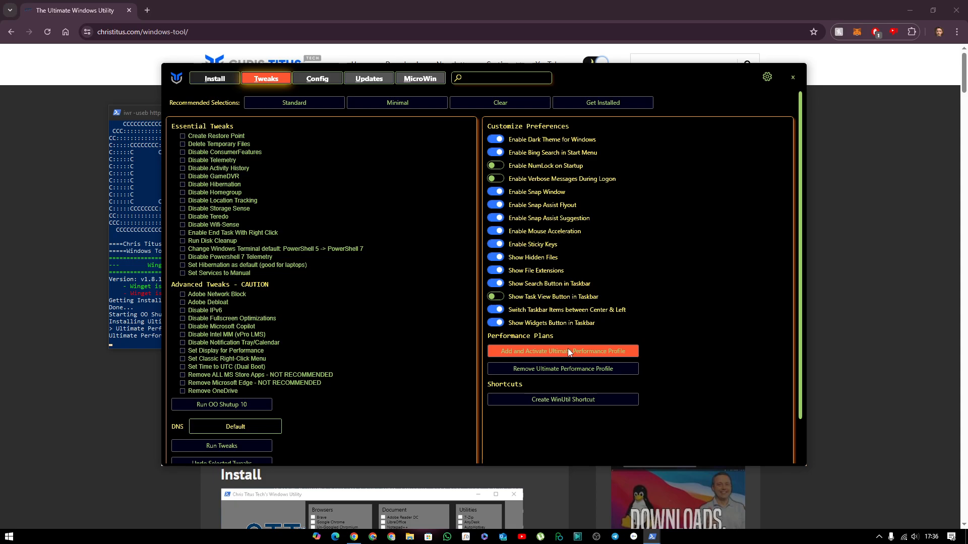
click(128, 346)
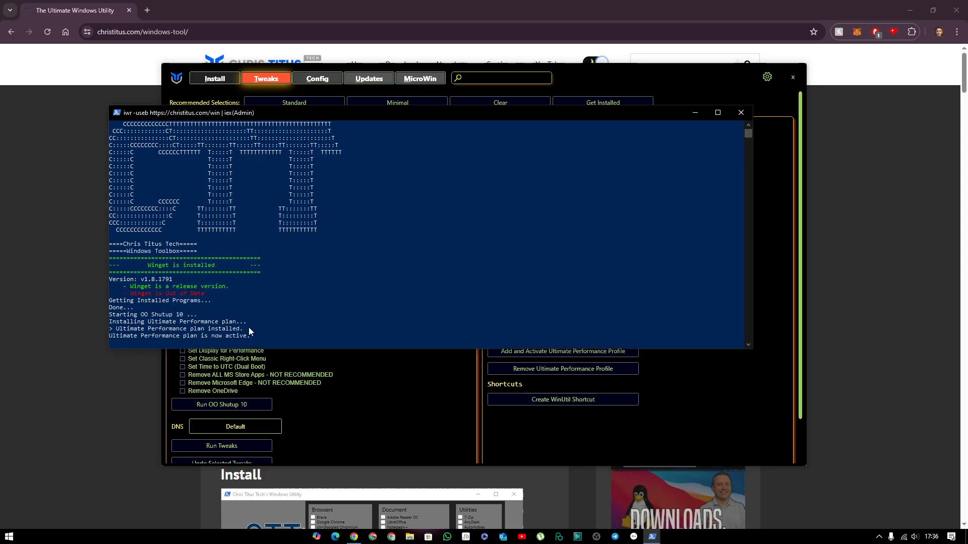
click(507, 451)
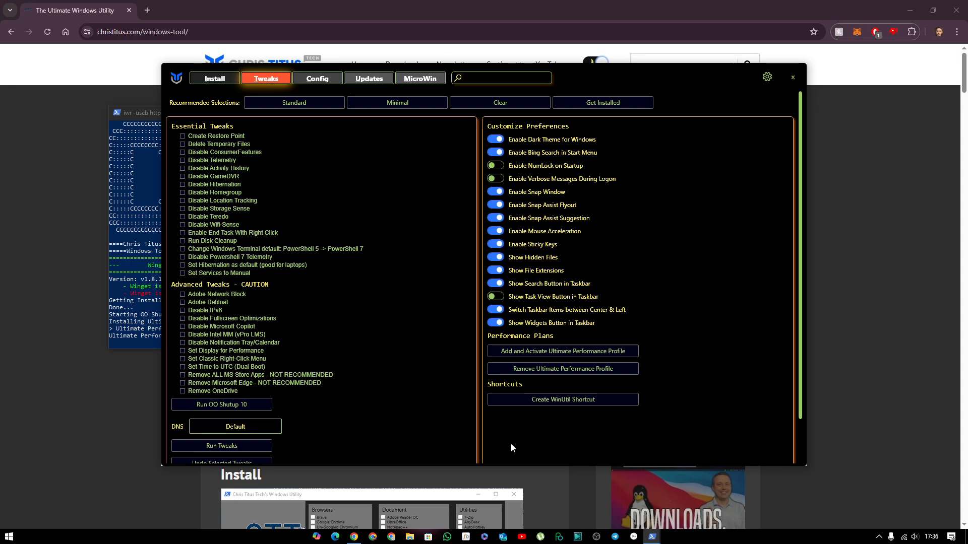
Remove the Ultimate Performance Profile and check the PowerShell console for the active power plan.
scroll(323, 417, down, 2)
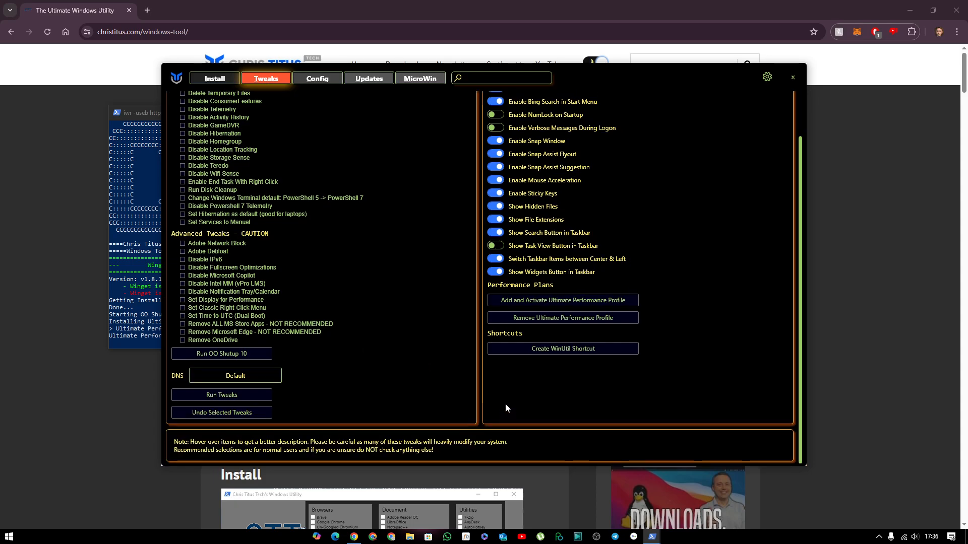
scroll(527, 404, up, 1)
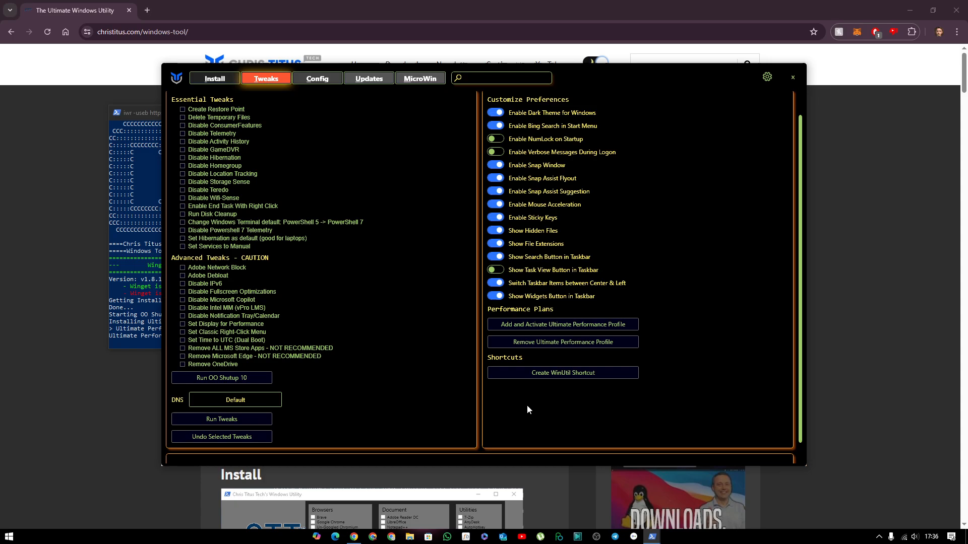
click(539, 342)
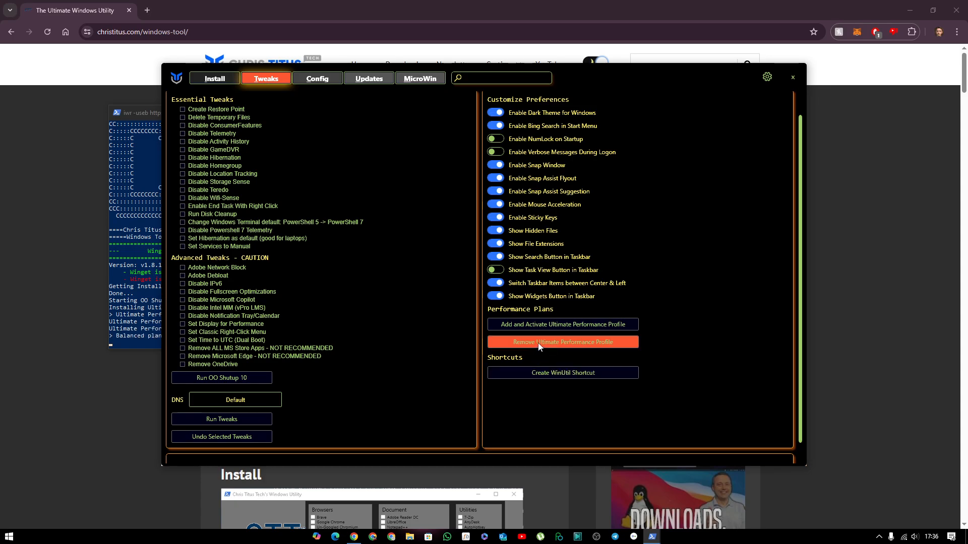
click(135, 341)
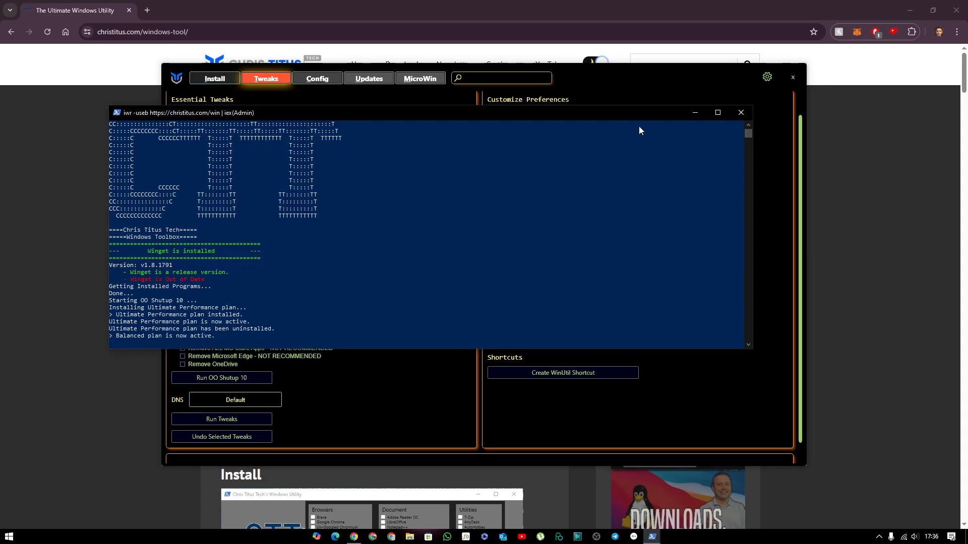
Launch the Remove Adobe Creative Cloud fix from the Config section and choose English as the cleaner tool's language.
click(508, 415)
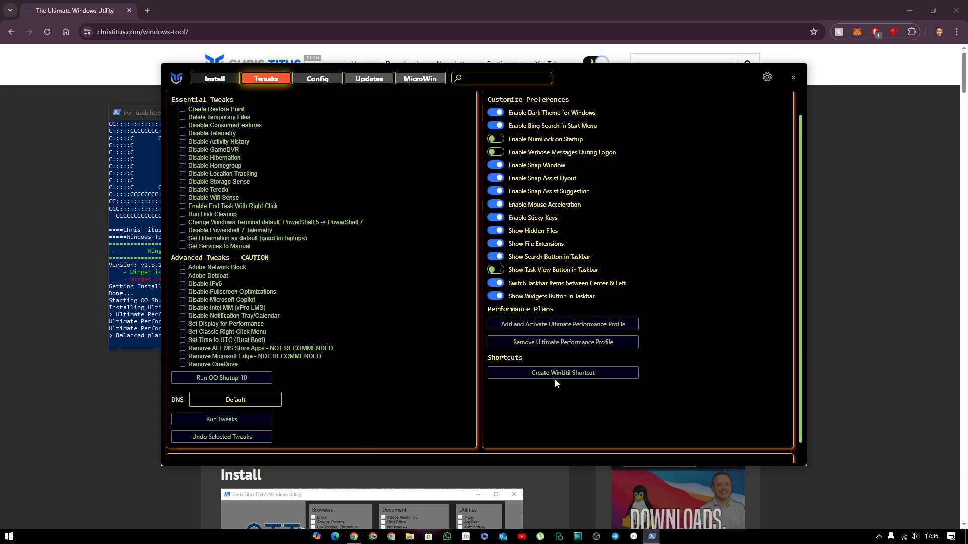
click(325, 80)
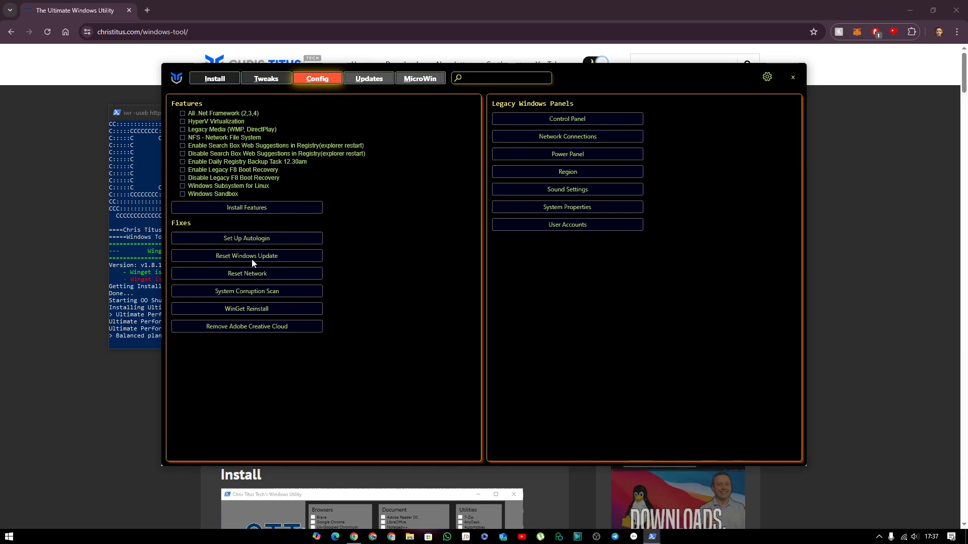
click(245, 331)
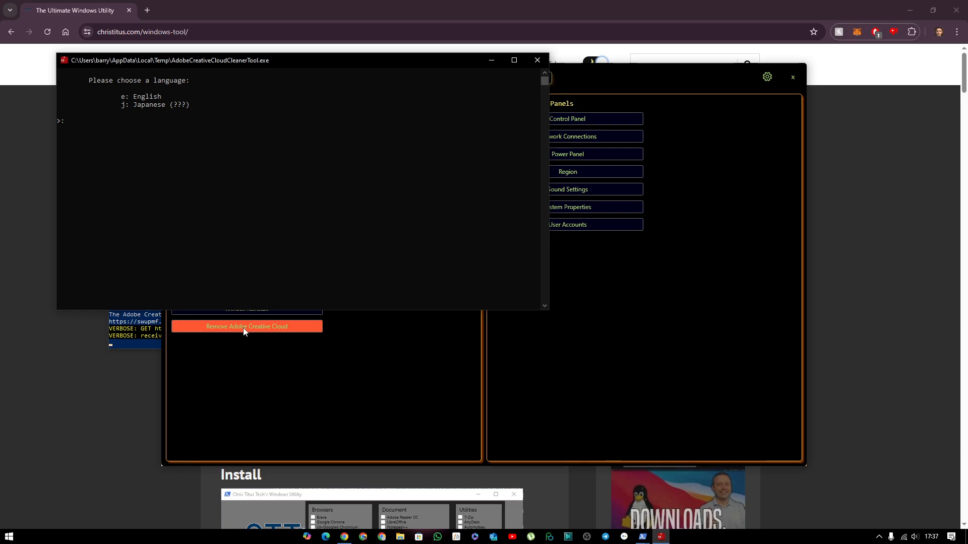
text(e)
key(Return)
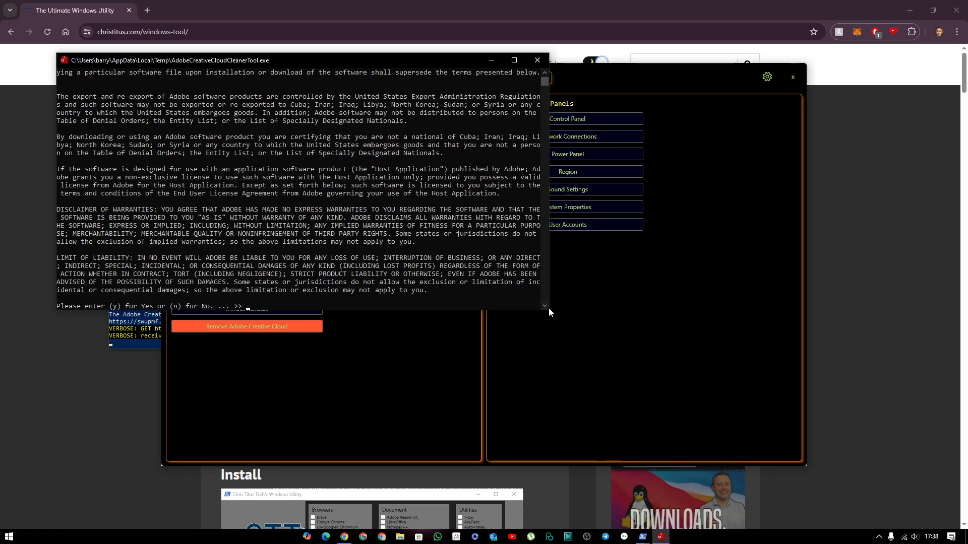
Enlarge the Adobe cleaner console to read the license agreement and accept it with y.
drag(549, 283, 590, 289)
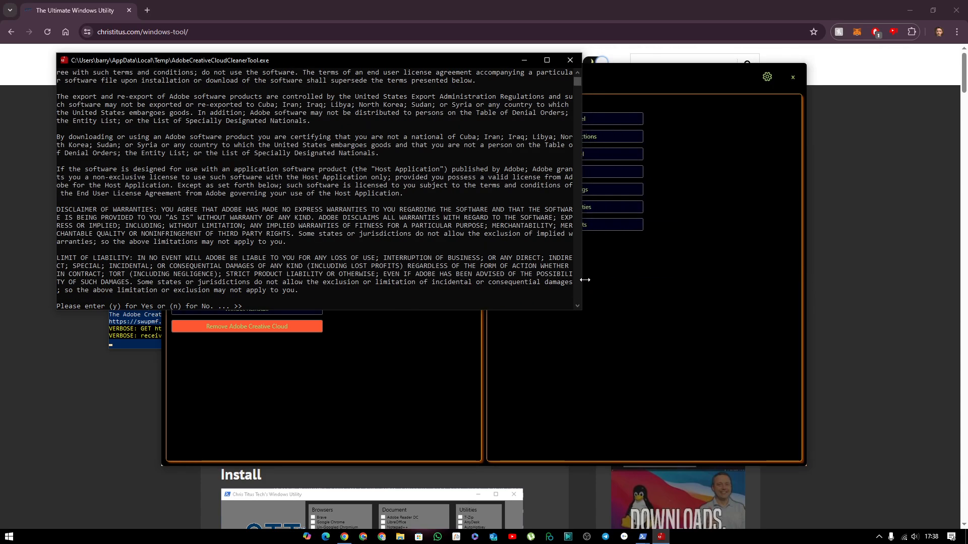
click(554, 60)
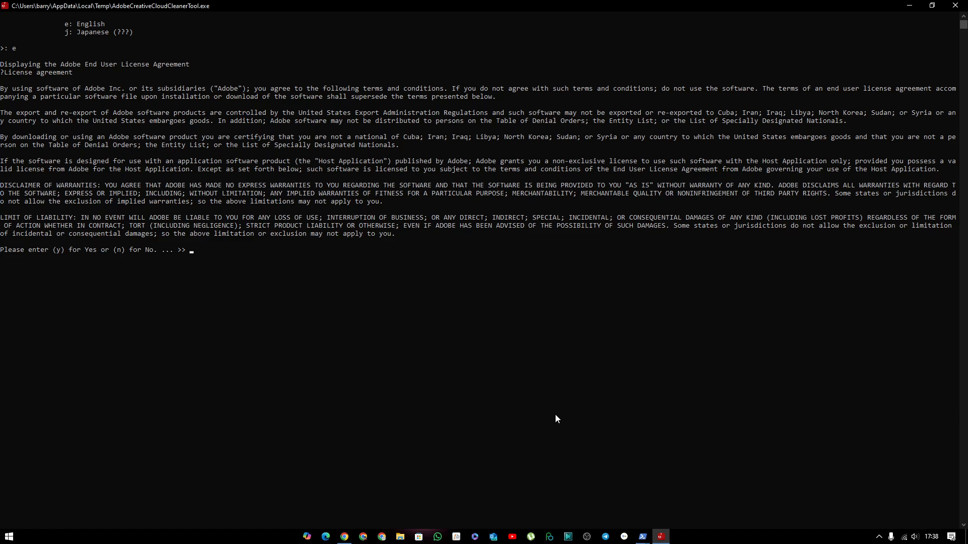
text(y)
key(Return)
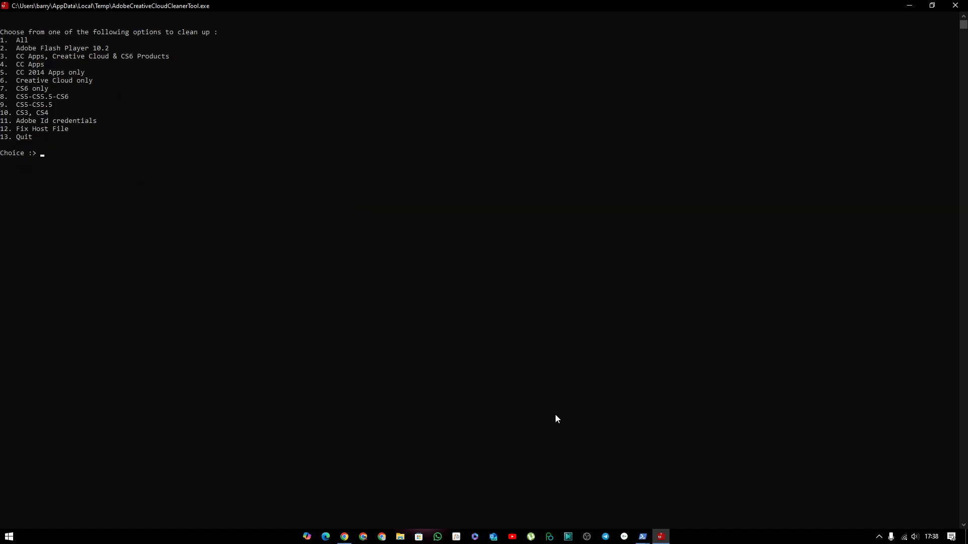
Restore the Adobe cleaner console to its smaller size and quit the tool with choice 13.
click(931, 5)
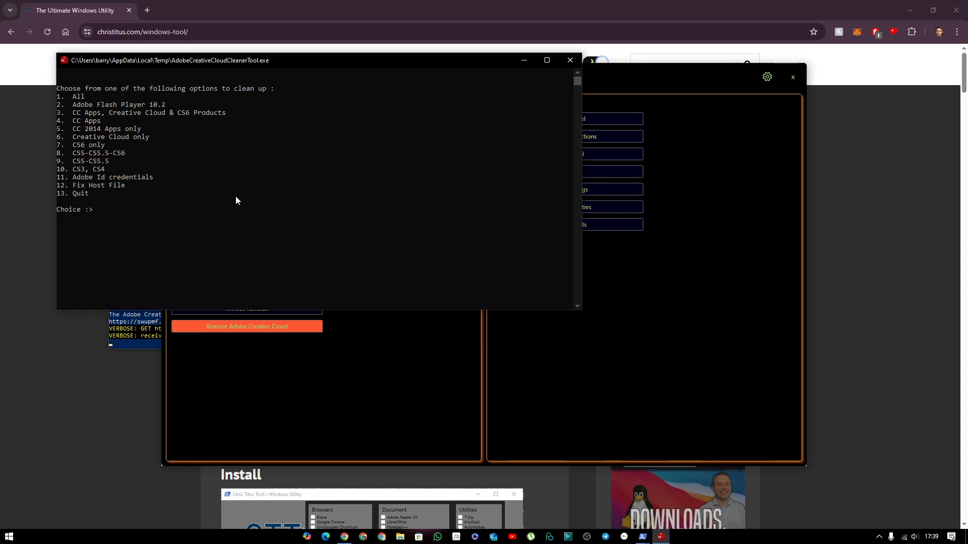
text(13)
key(Return)
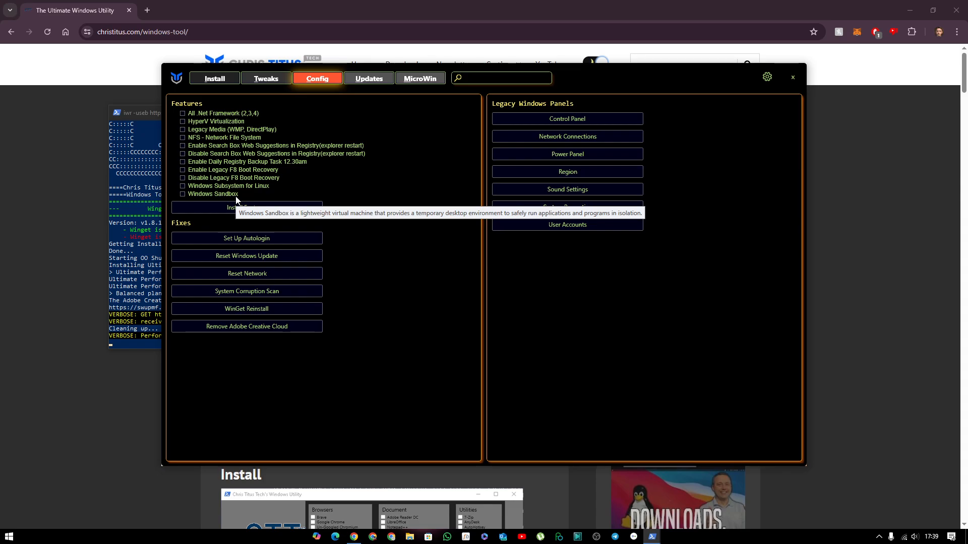
Review the Windows update setting options and the MicroWin features and instructions.
click(363, 79)
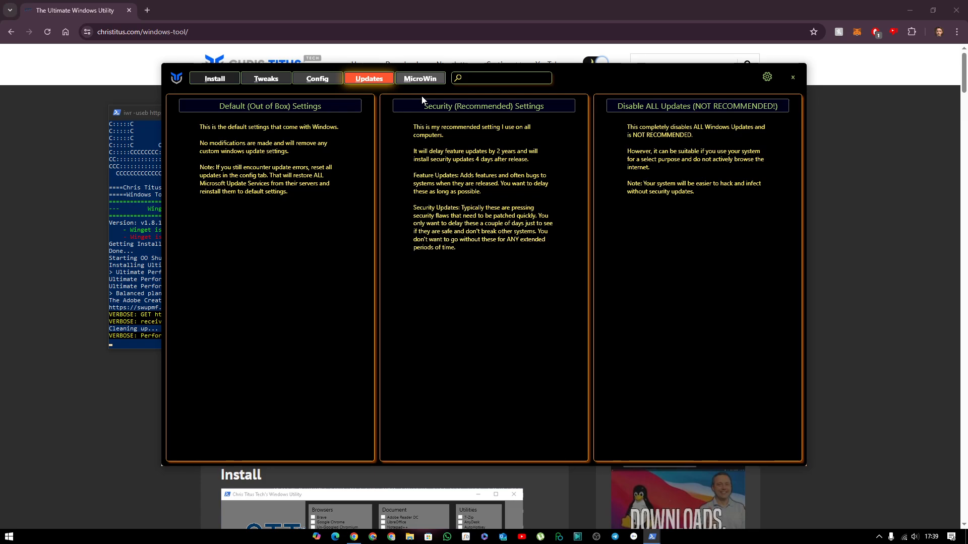
click(439, 79)
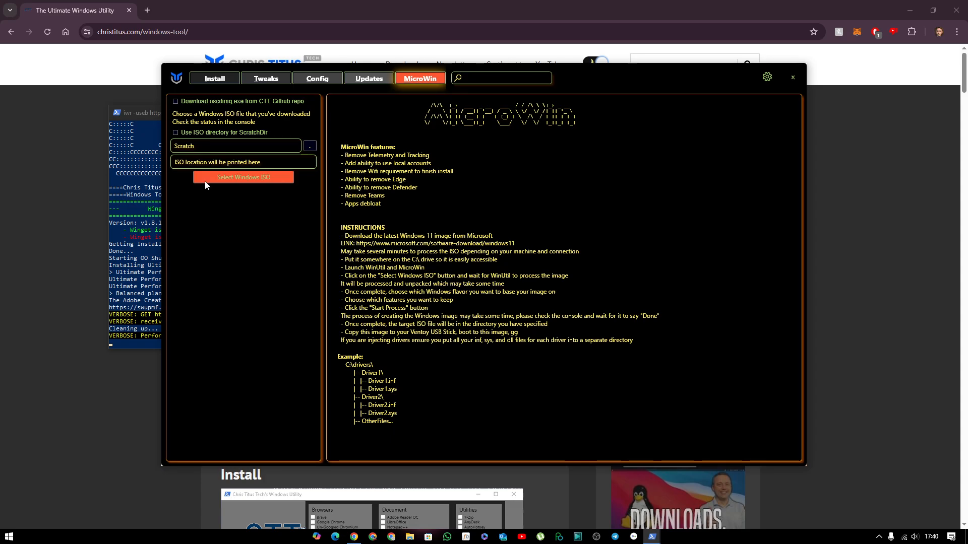
Return to the application installation list and look at the utility's Import, Export, About and Sponsors options.
click(221, 82)
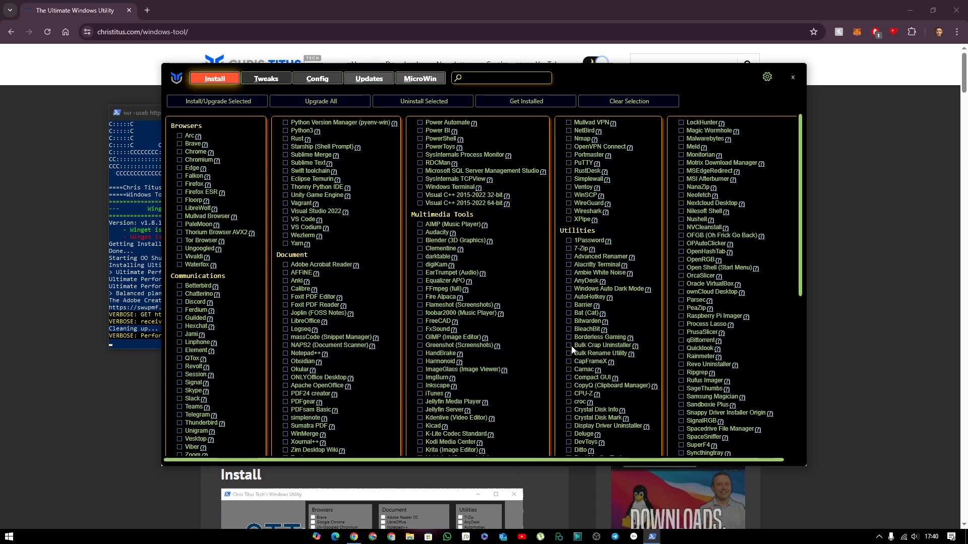
click(766, 77)
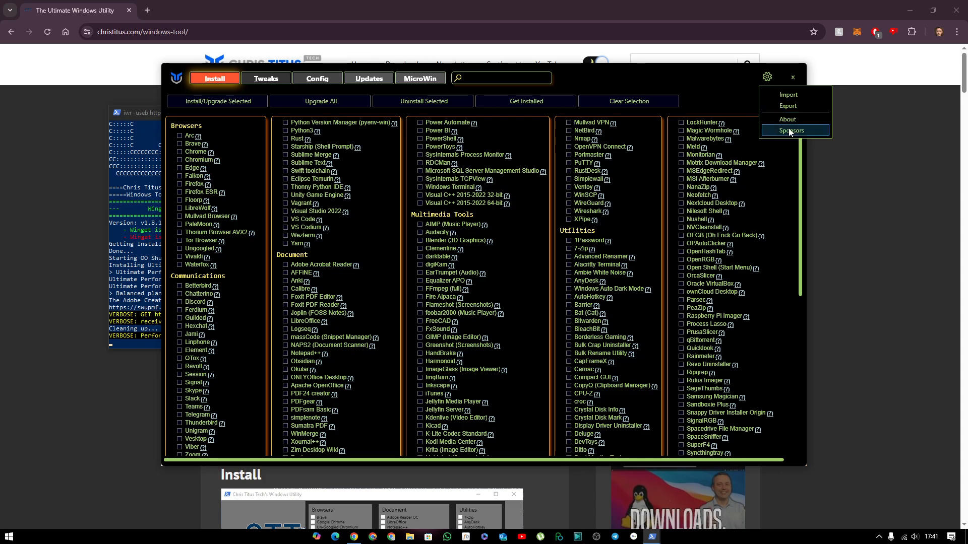
click(717, 91)
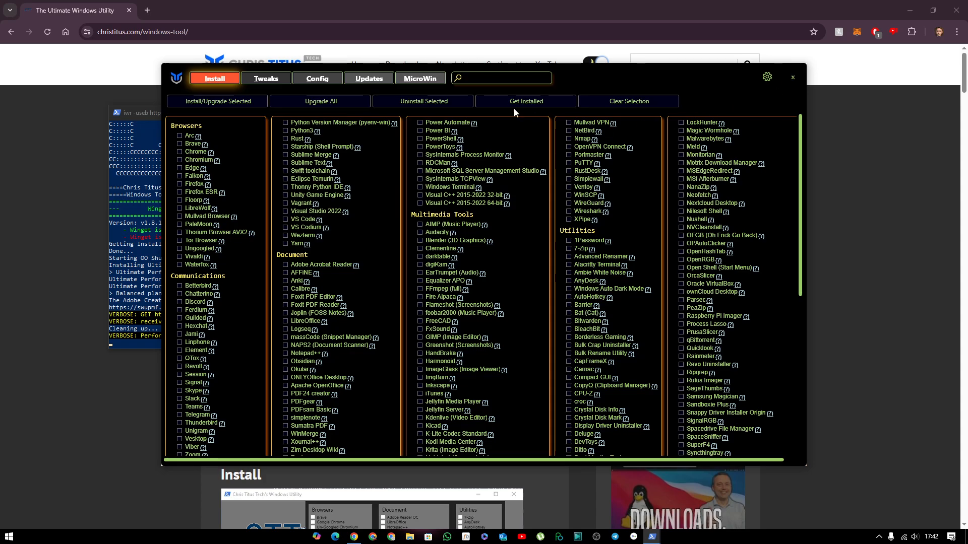
Browse the installable applications through to the end of the list and back up.
scroll(559, 157, down, 5)
scroll(563, 164, down, 2)
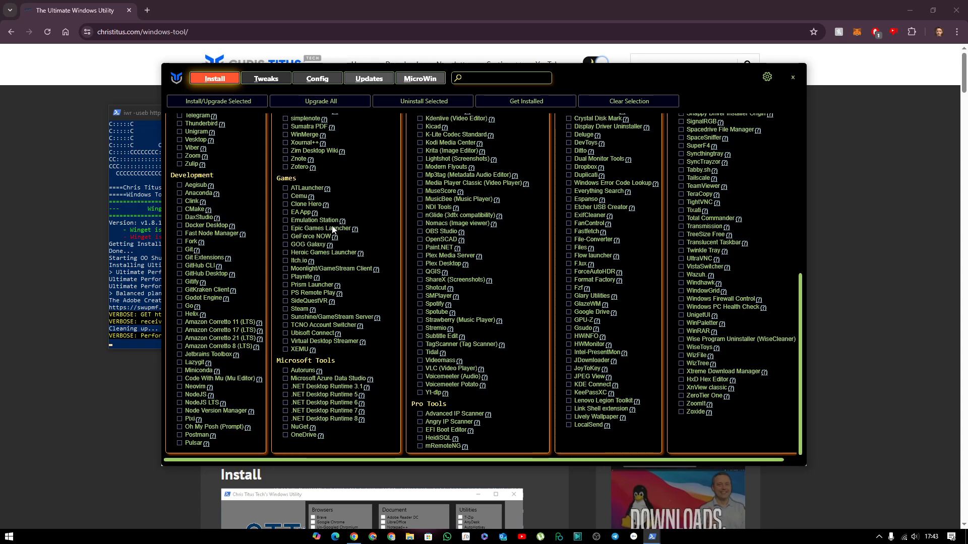
mouse_move(331, 256)
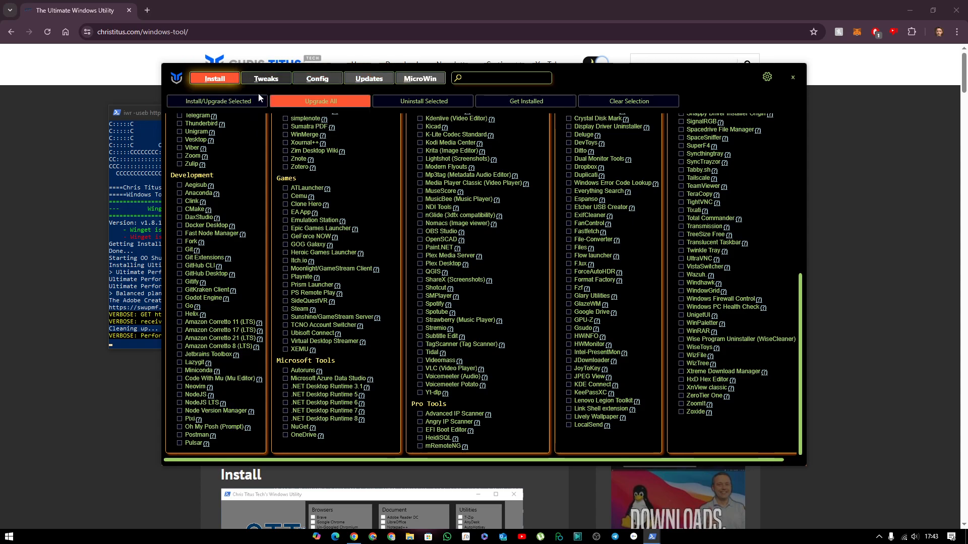
scroll(610, 398, up, 10)
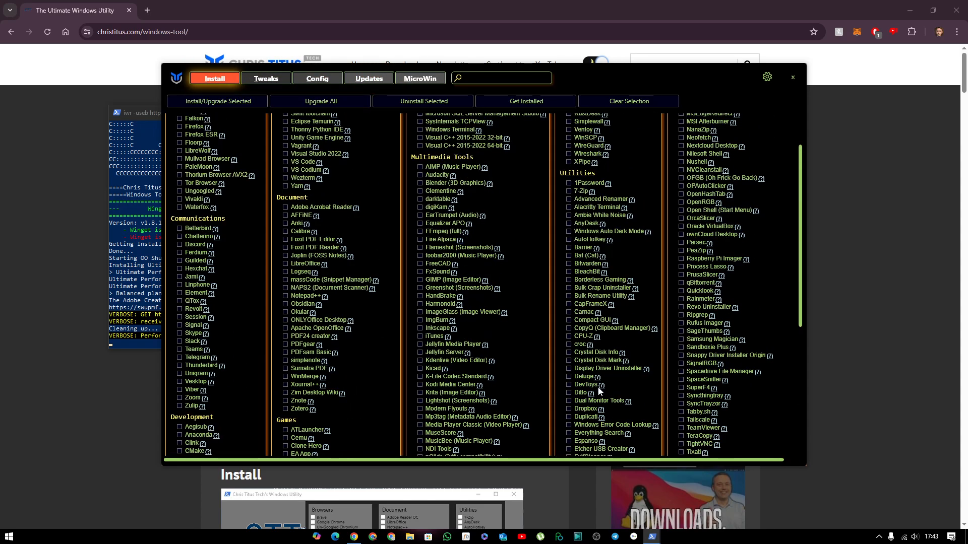
Create a WinUtil shortcut from the Tweaks section and save it to the Desktop as WinUtil.lnk.
click(266, 79)
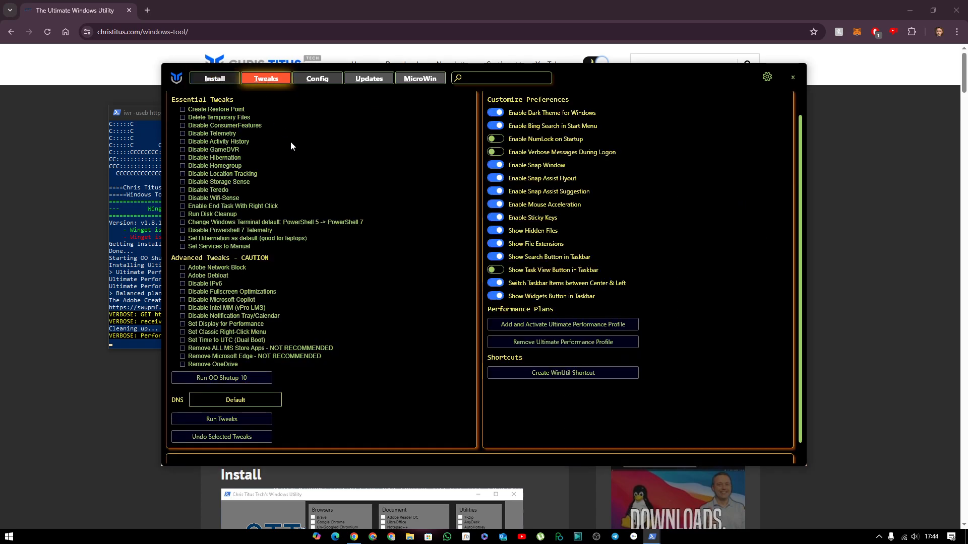
click(558, 376)
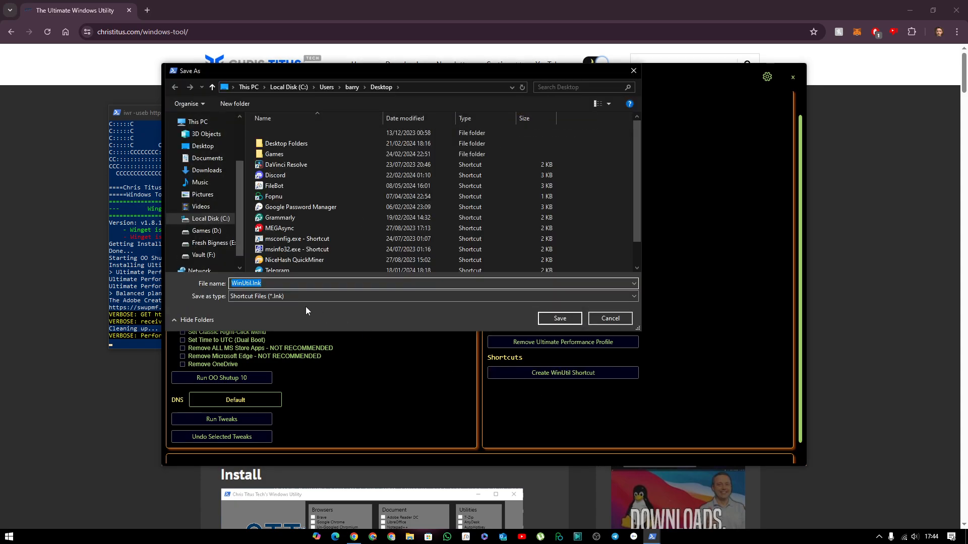
click(559, 321)
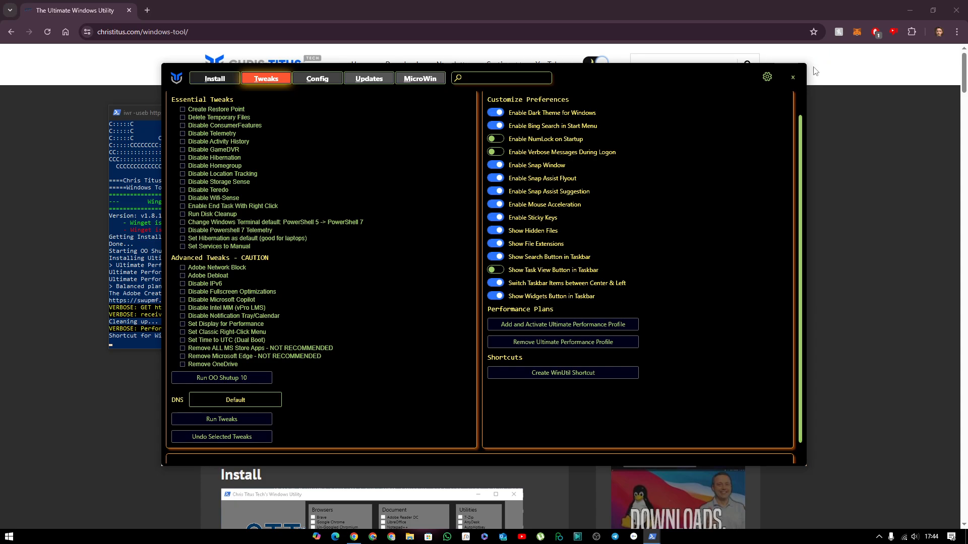
Close the Windows Utility and end the PowerShell session with the exit command.
click(790, 78)
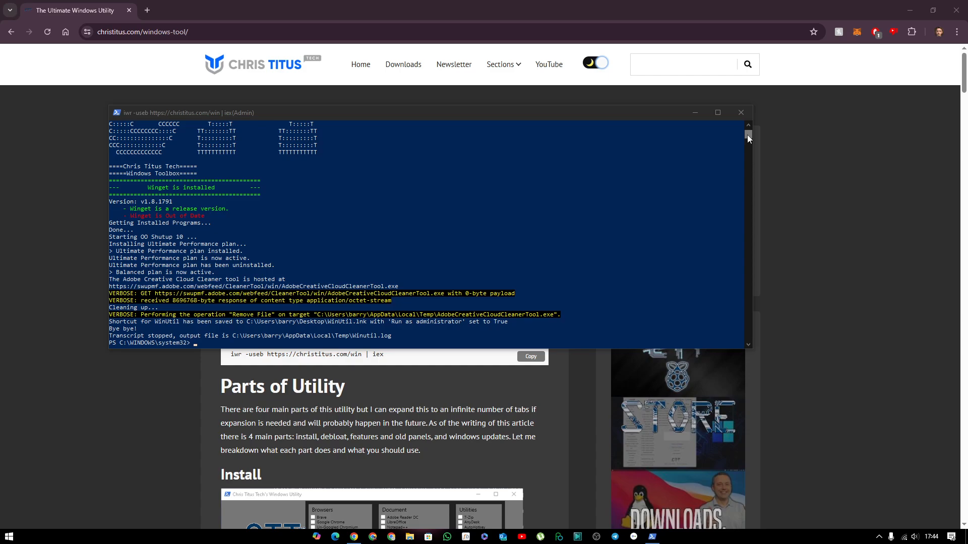
click(580, 177)
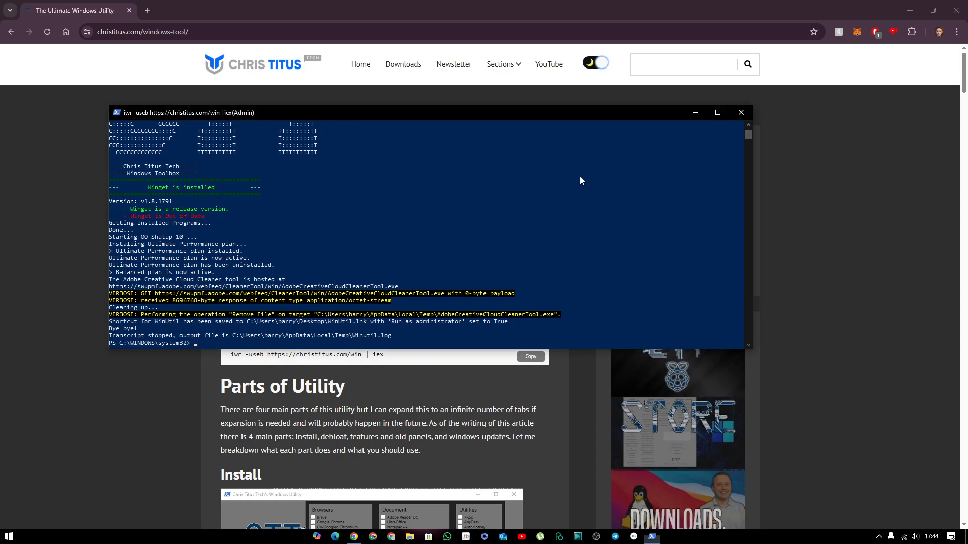
text(exio)
key(BackSpace)
text(t)
key(Return)
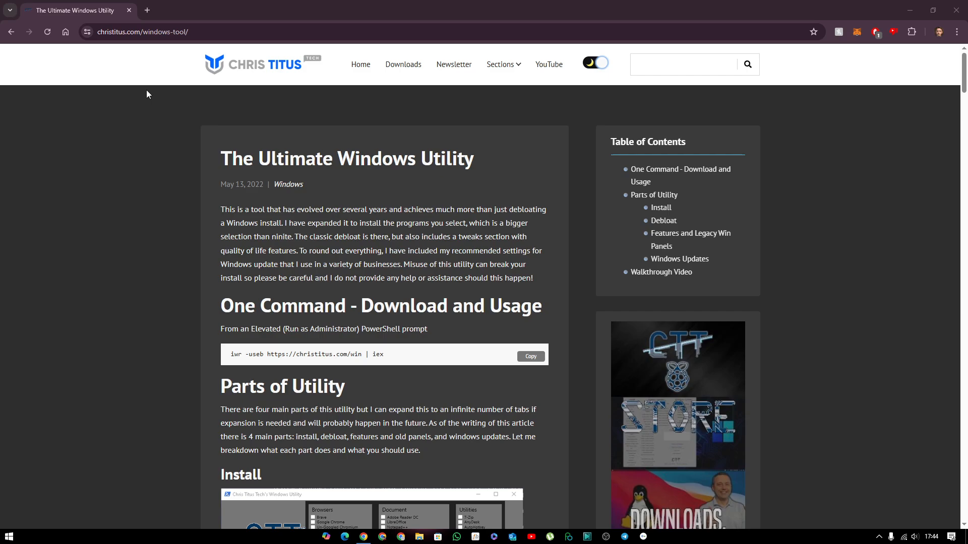
Skim the Ultimate Windows Utility article from Install through Debloat, Features and Windows Updates, and return to its beginning.
scroll(356, 237, down, 6)
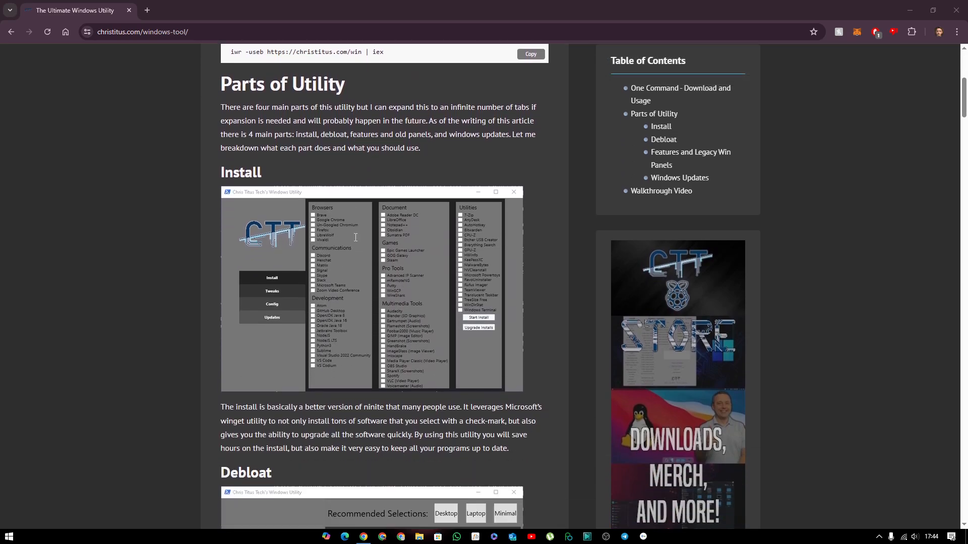
scroll(355, 238, down, 7)
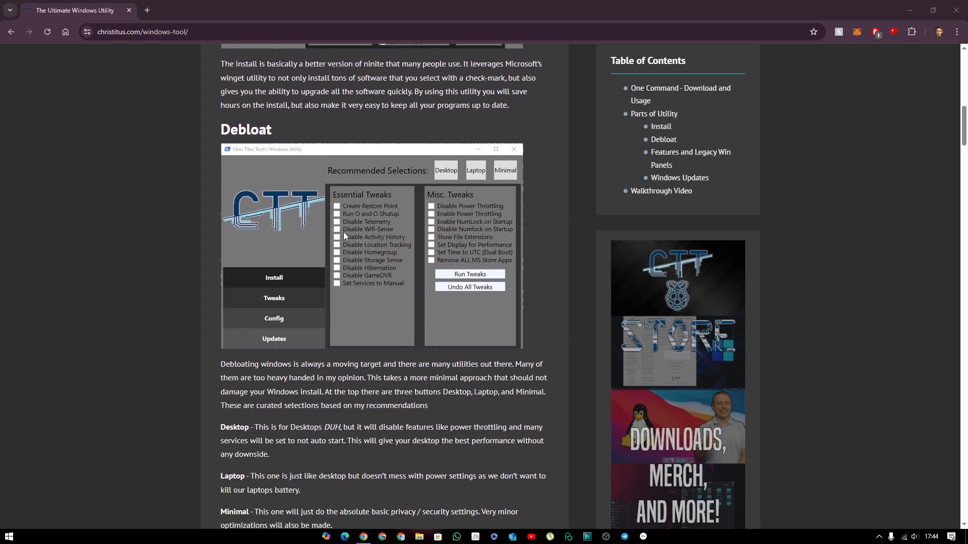
scroll(344, 235, down, 1)
scroll(342, 225, down, 8)
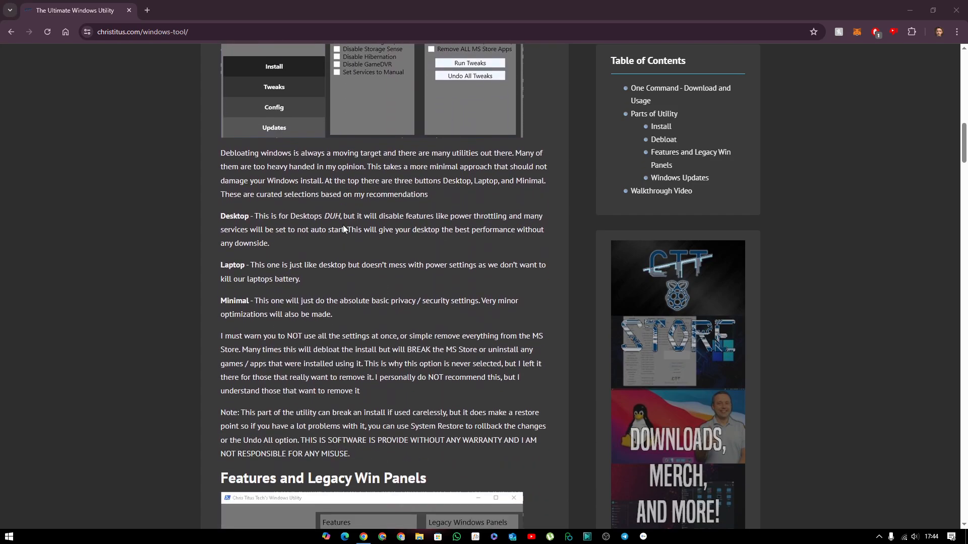
scroll(343, 226, down, 5)
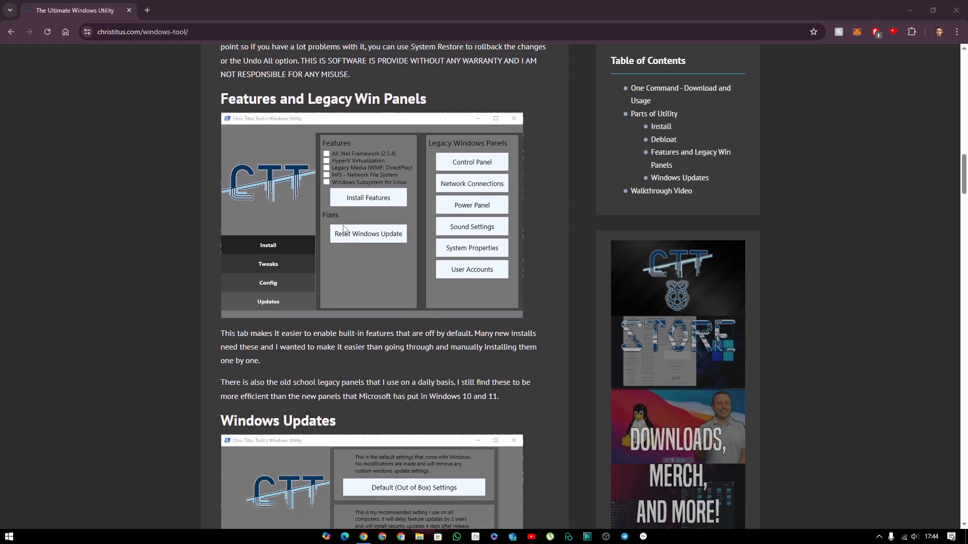
scroll(342, 225, down, 4)
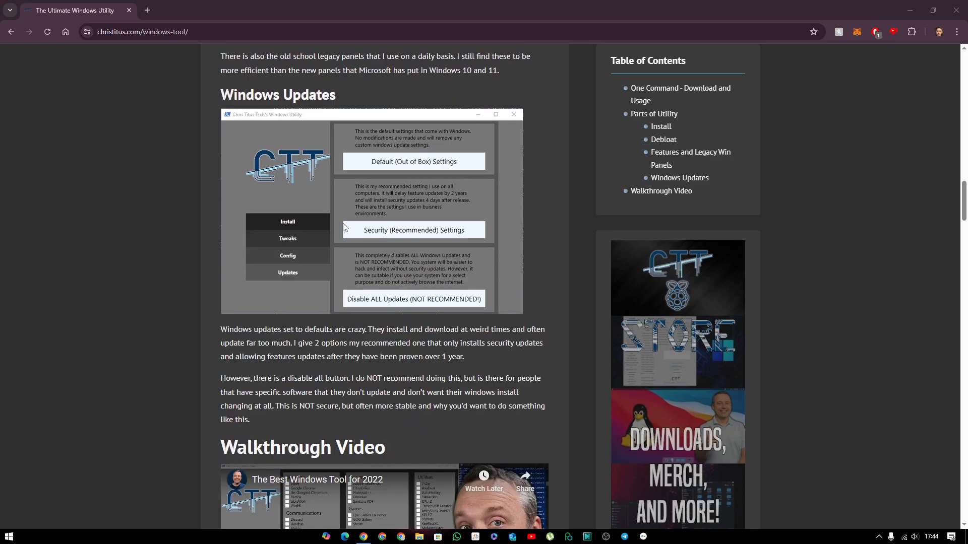
scroll(343, 224, up, 7)
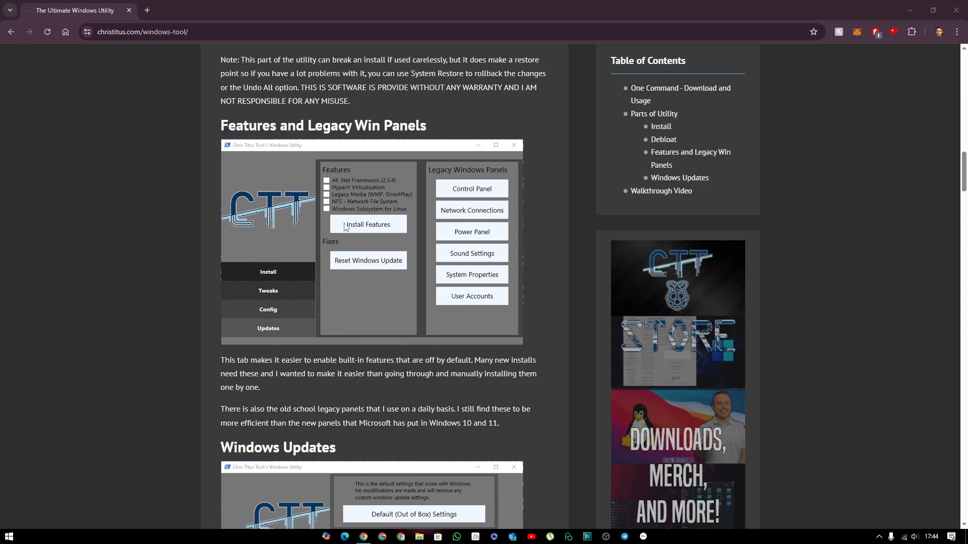
scroll(345, 227, up, 20)
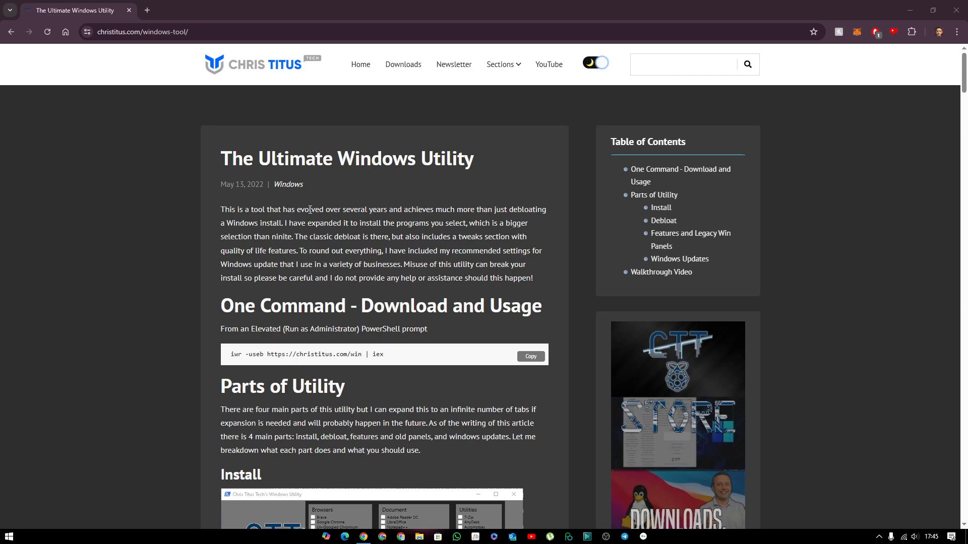
Switch the web page's colour theme and set it back to dark.
click(595, 64)
click(594, 66)
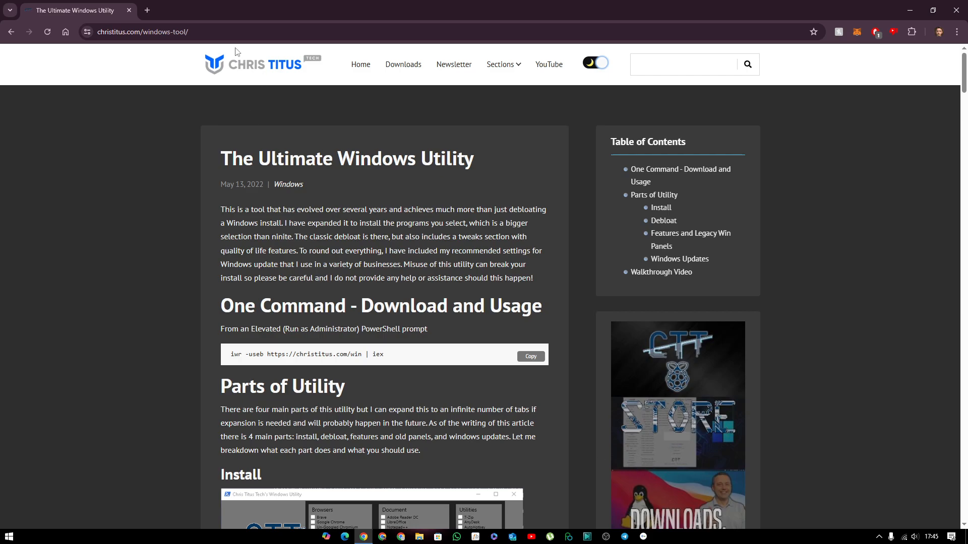
Copy the article's web address, christitus.com/windows-tool/.
drag(189, 32, 98, 29)
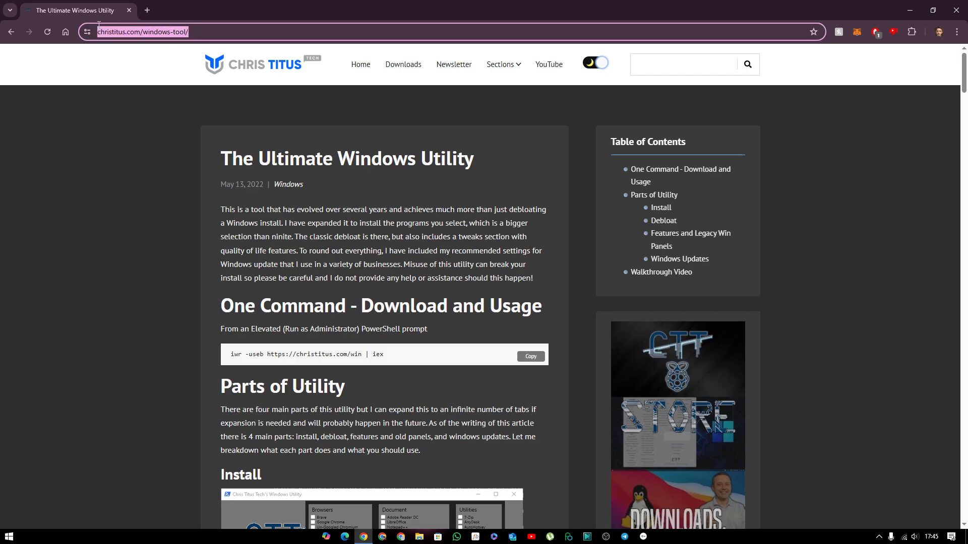
right_click(124, 35)
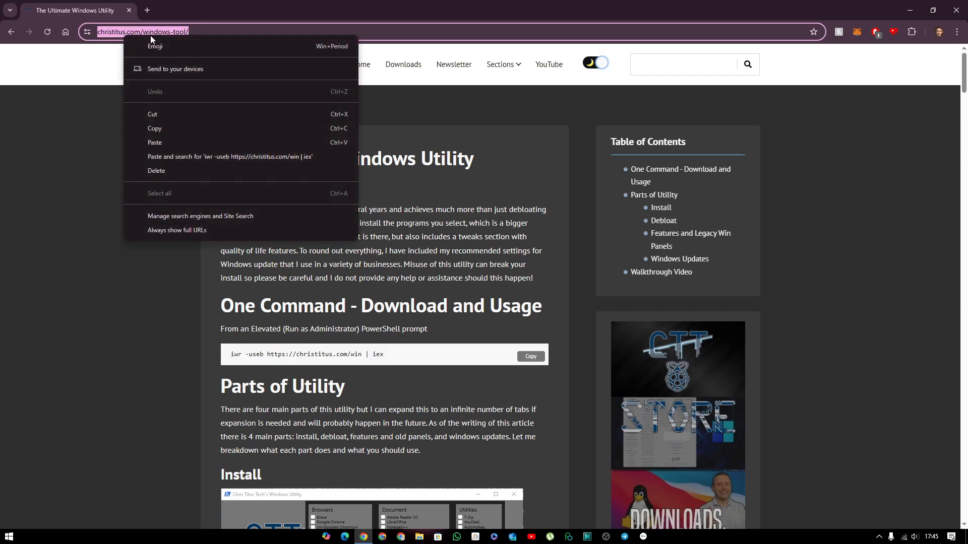
click(177, 128)
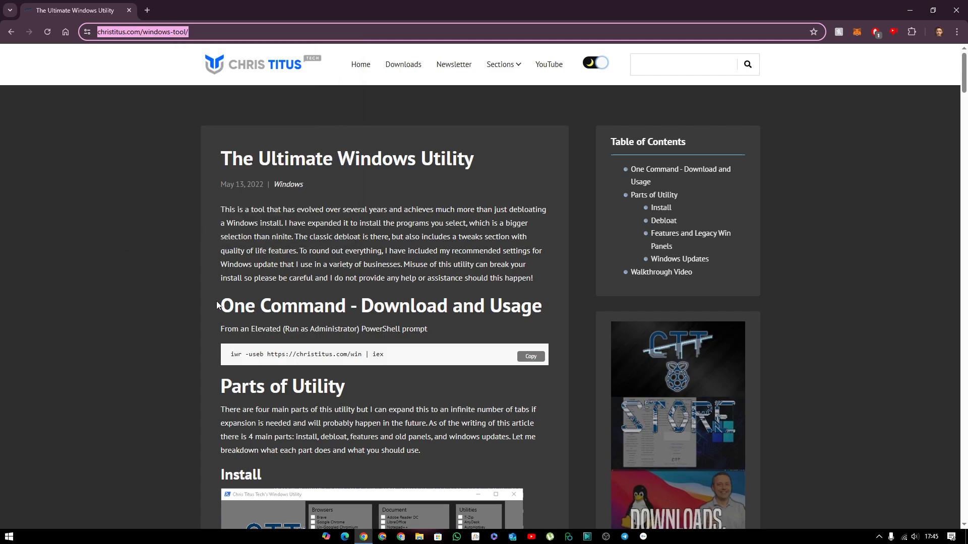